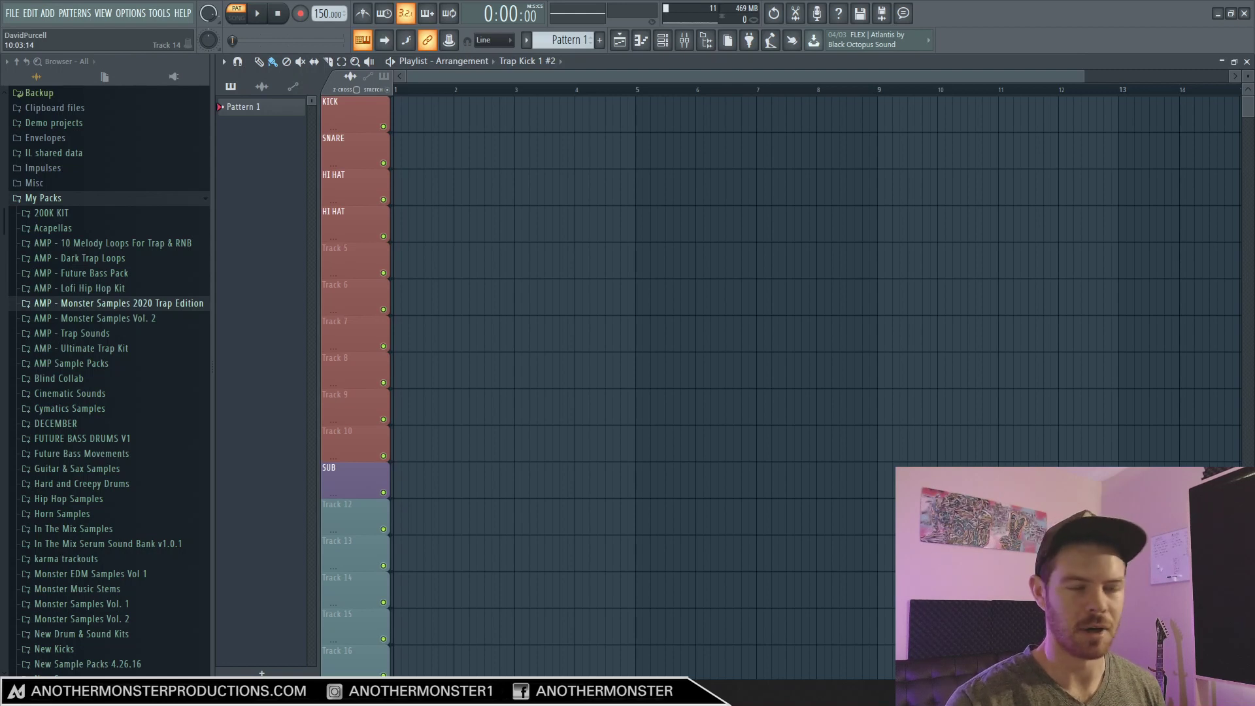
- Open the mixer and bring up the loudness meter and spectrum analyzer on the master
{"action": "scroll", "coordinate": [948, 592], "scroll_direction": "up", "scroll_amount": 1}
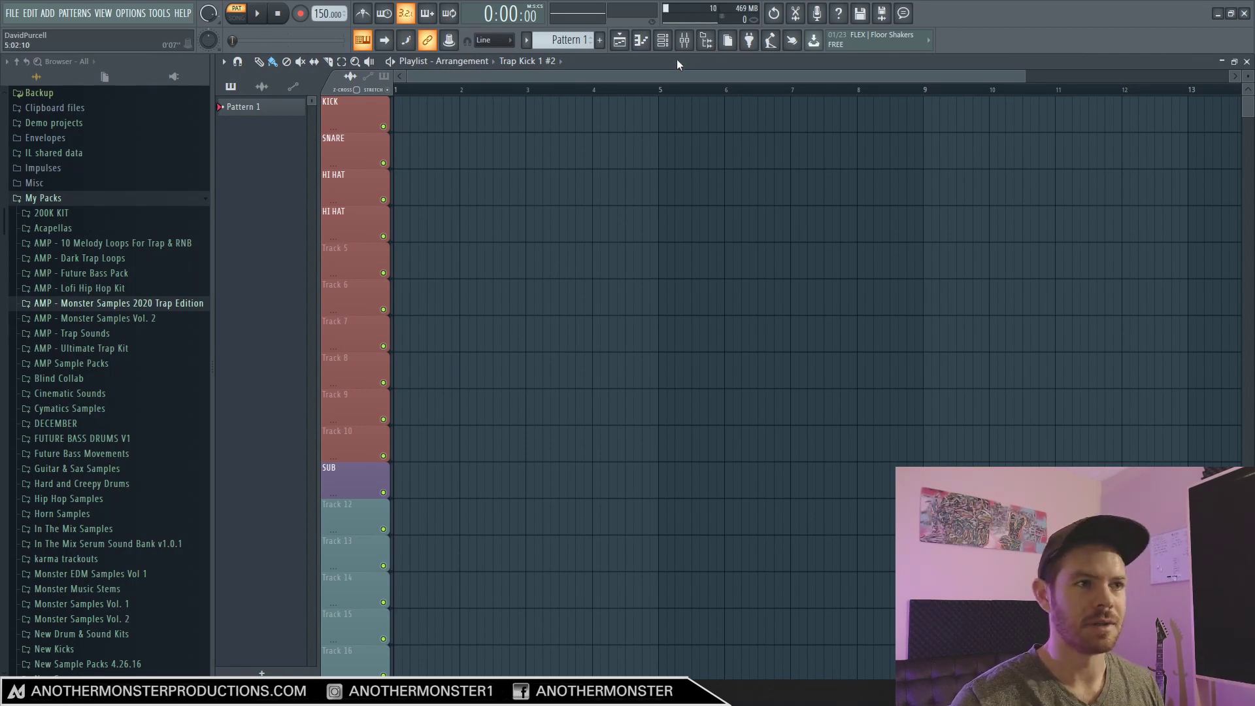
{"action": "left_click", "coordinate": [684, 40]}
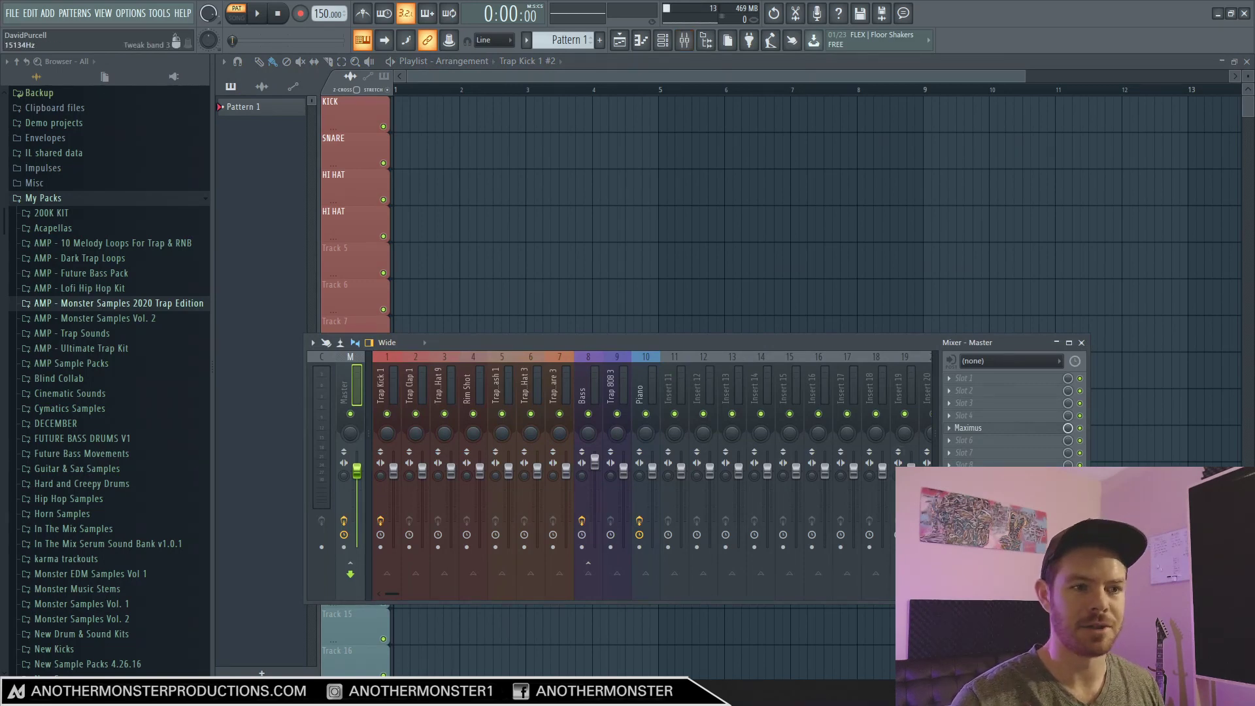
{"action": "left_click", "coordinate": [974, 490]}
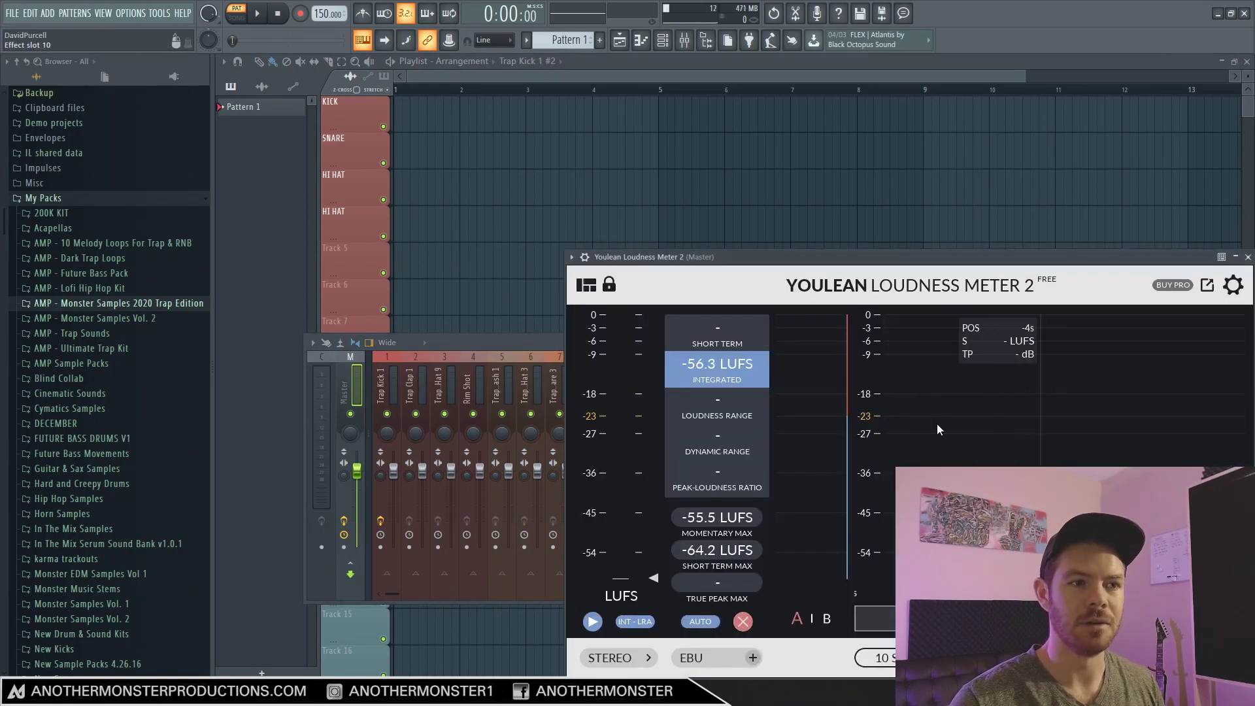
{"action": "left_click", "coordinate": [852, 344]}
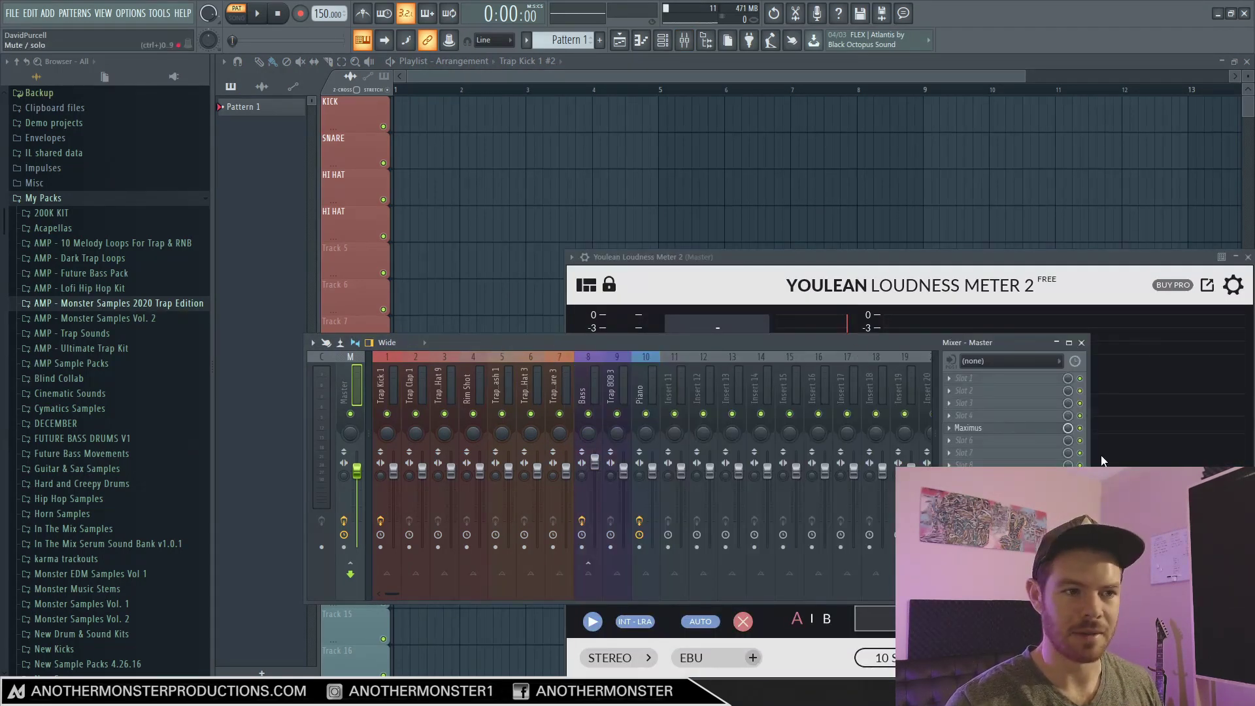
{"action": "left_click", "coordinate": [974, 477]}
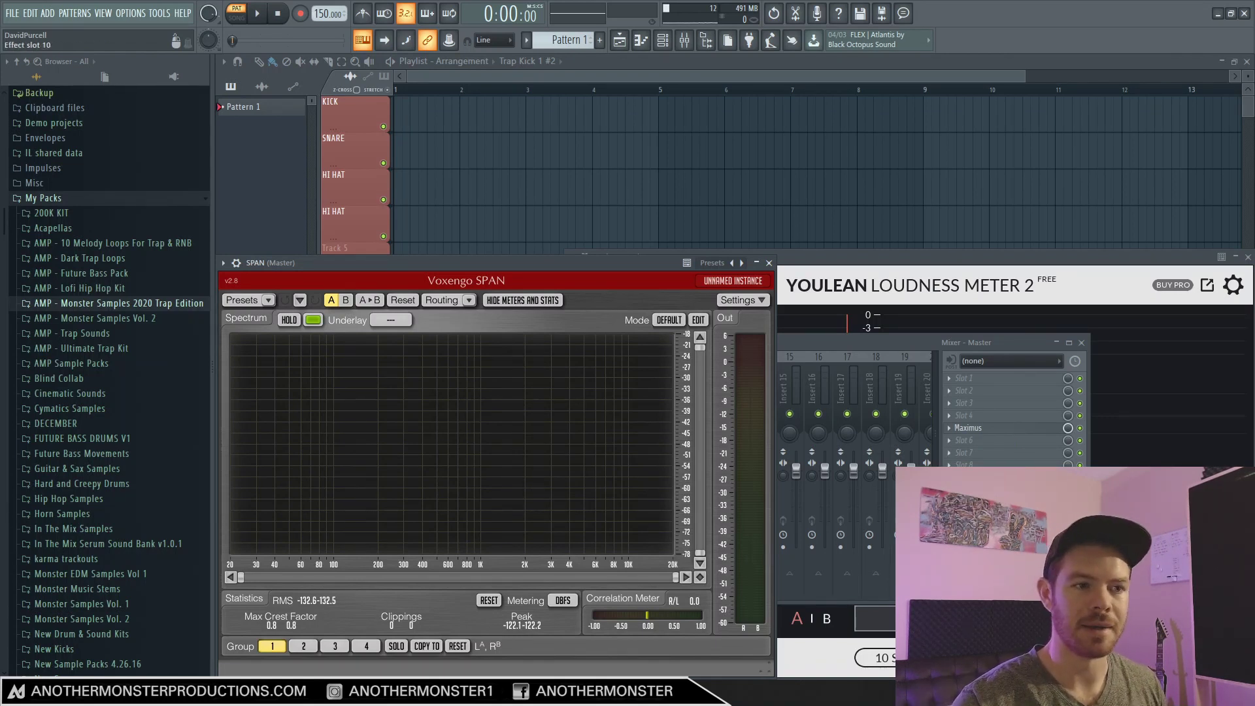
{"action": "left_click", "coordinate": [826, 342]}
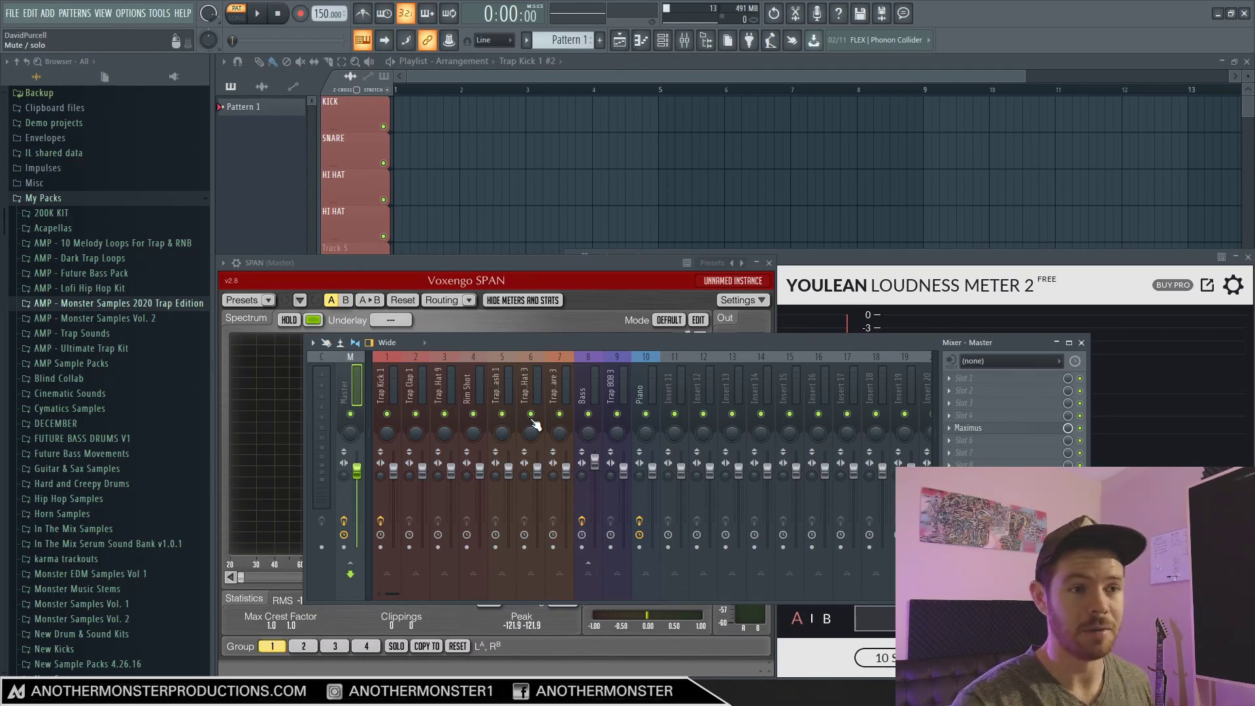
- Close the mixer windows, switch to song mode and expand the trap sample pack's snares
{"action": "key", "text": "F12"}
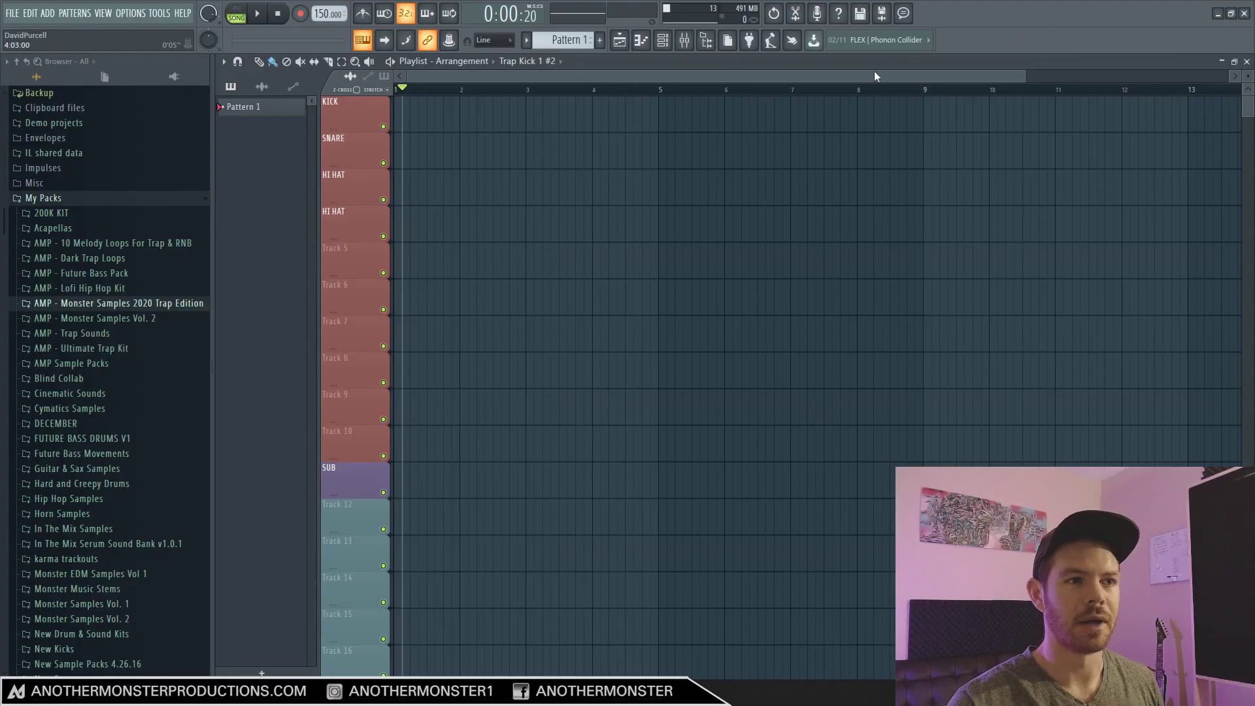
{"action": "key", "text": "l"}
{"action": "left_click_drag", "start_coordinate": [1024, 77], "coordinate": [686, 77]}
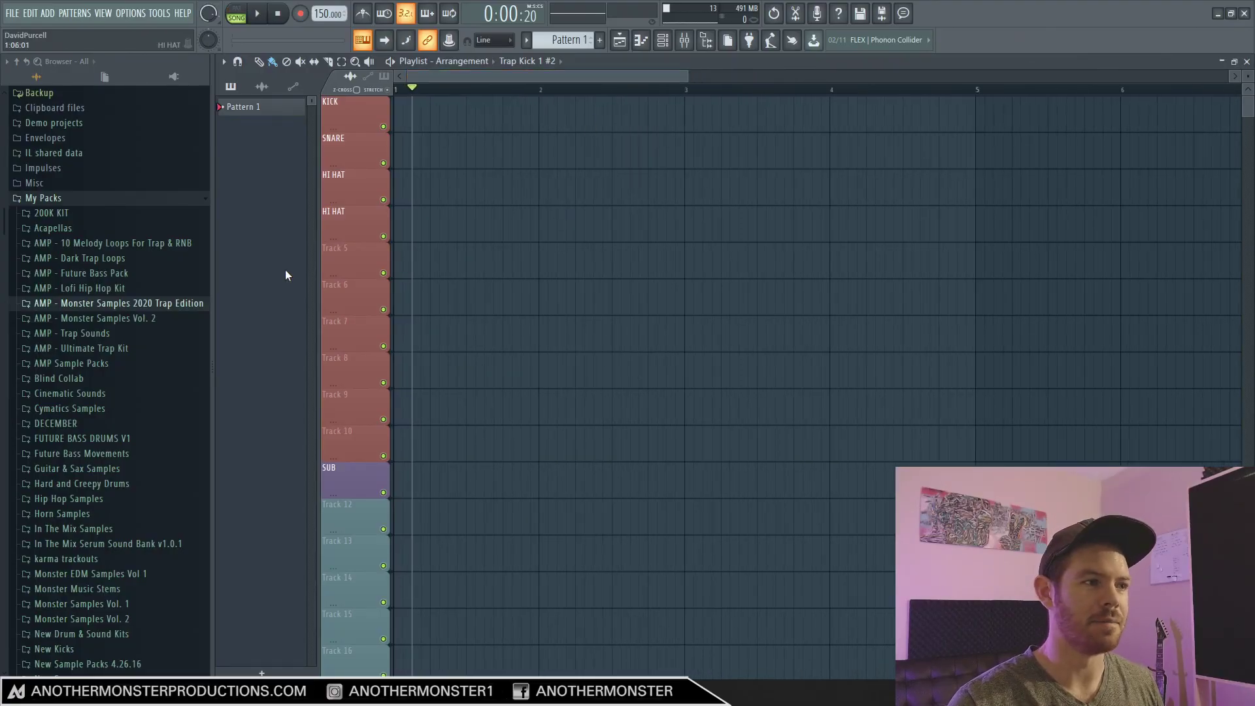
{"action": "left_click", "coordinate": [113, 303]}
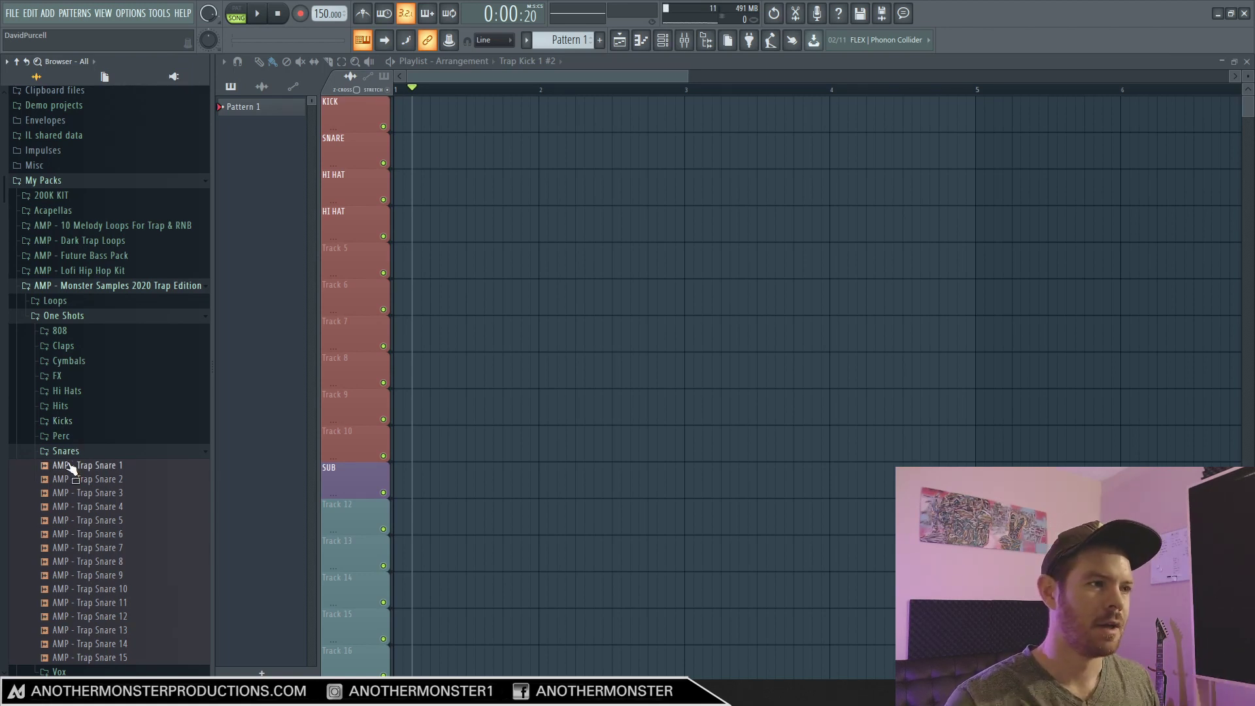
- Load Iota Mini_2 from a plugin search for 'iota' and choose the Bell - Twilight preset
{"action": "left_click", "coordinate": [48, 13]}
{"action": "left_click", "coordinate": [72, 41]}
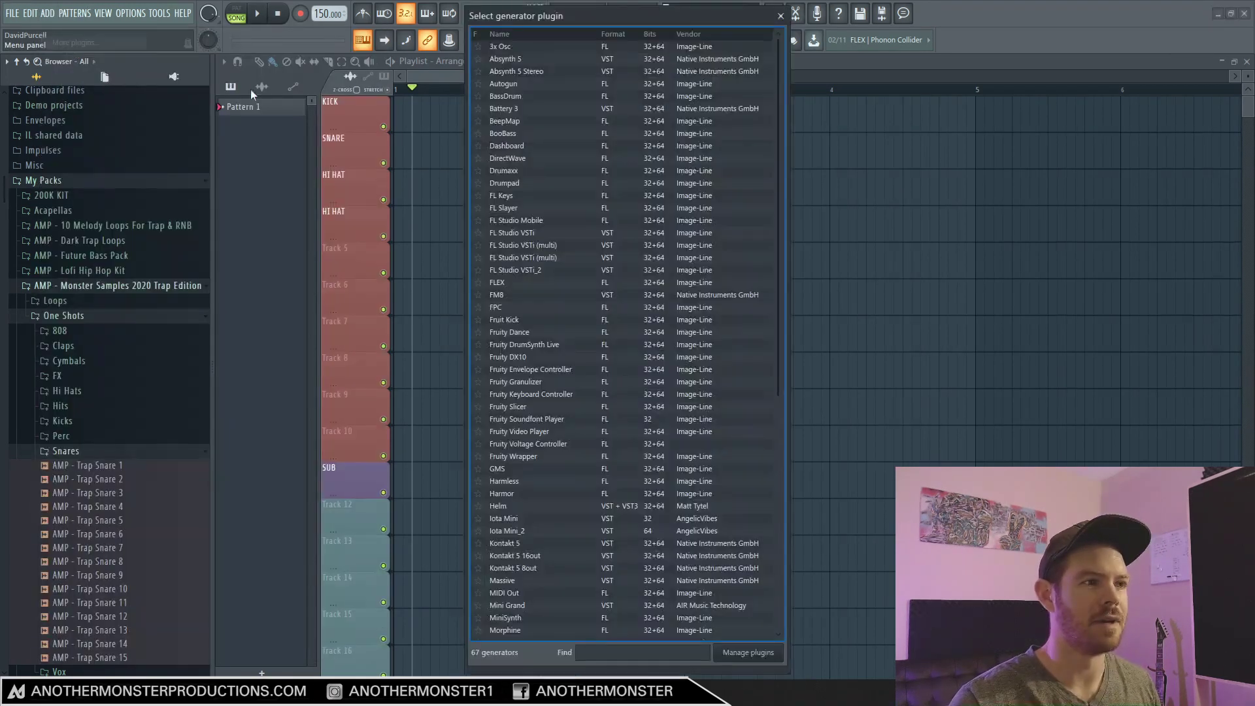
{"action": "left_click", "coordinate": [596, 652]}
{"action": "type", "text": "iota"}
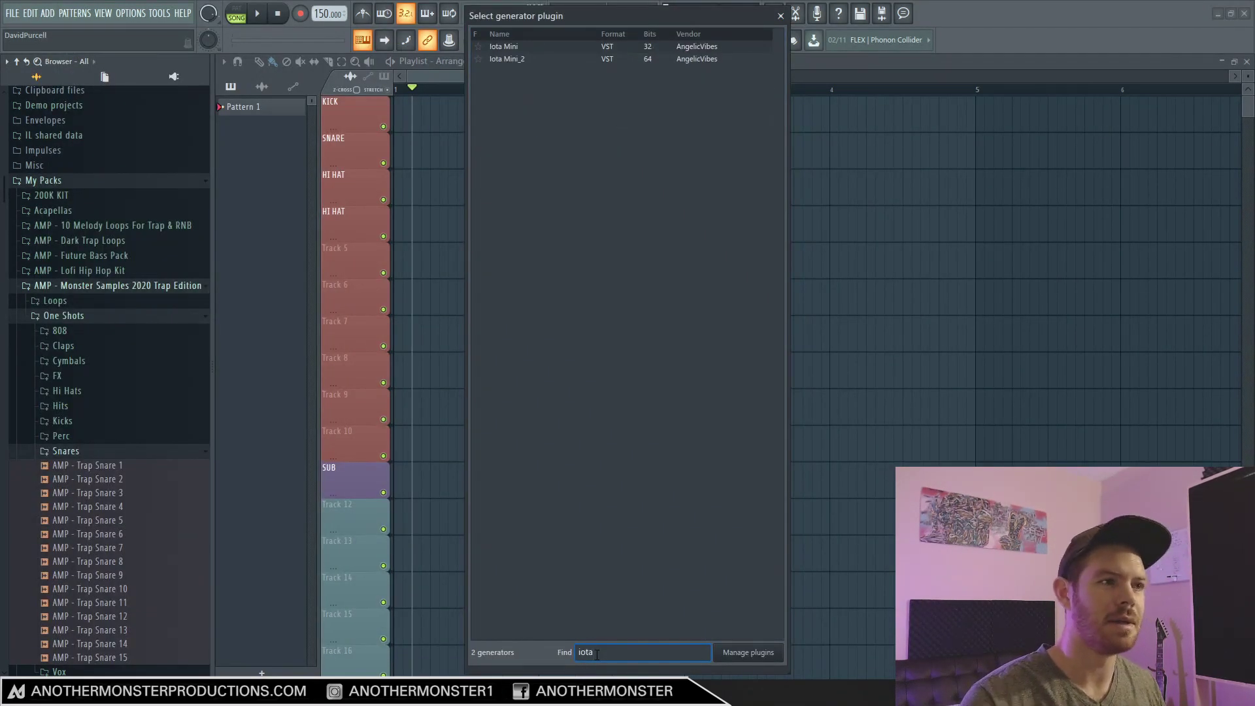
{"action": "double_click", "coordinate": [522, 60]}
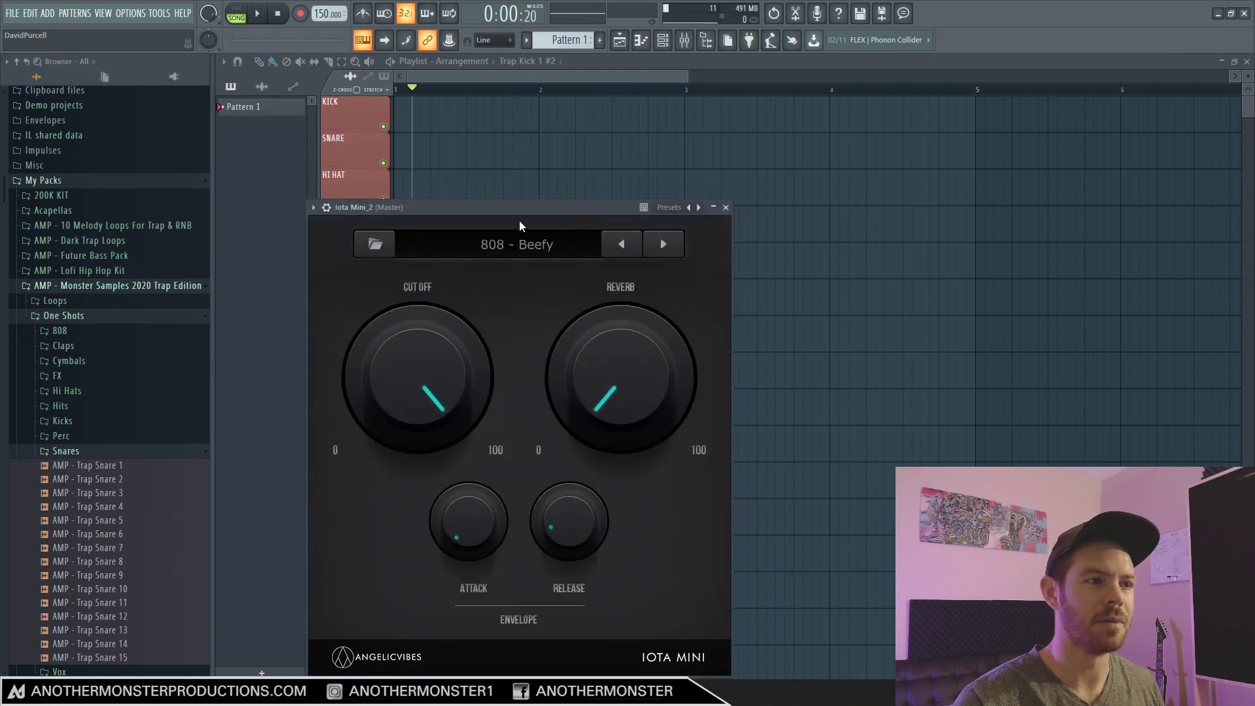
{"action": "left_click_drag", "start_coordinate": [518, 220], "coordinate": [566, 159]}
{"action": "left_click", "coordinate": [596, 196]}
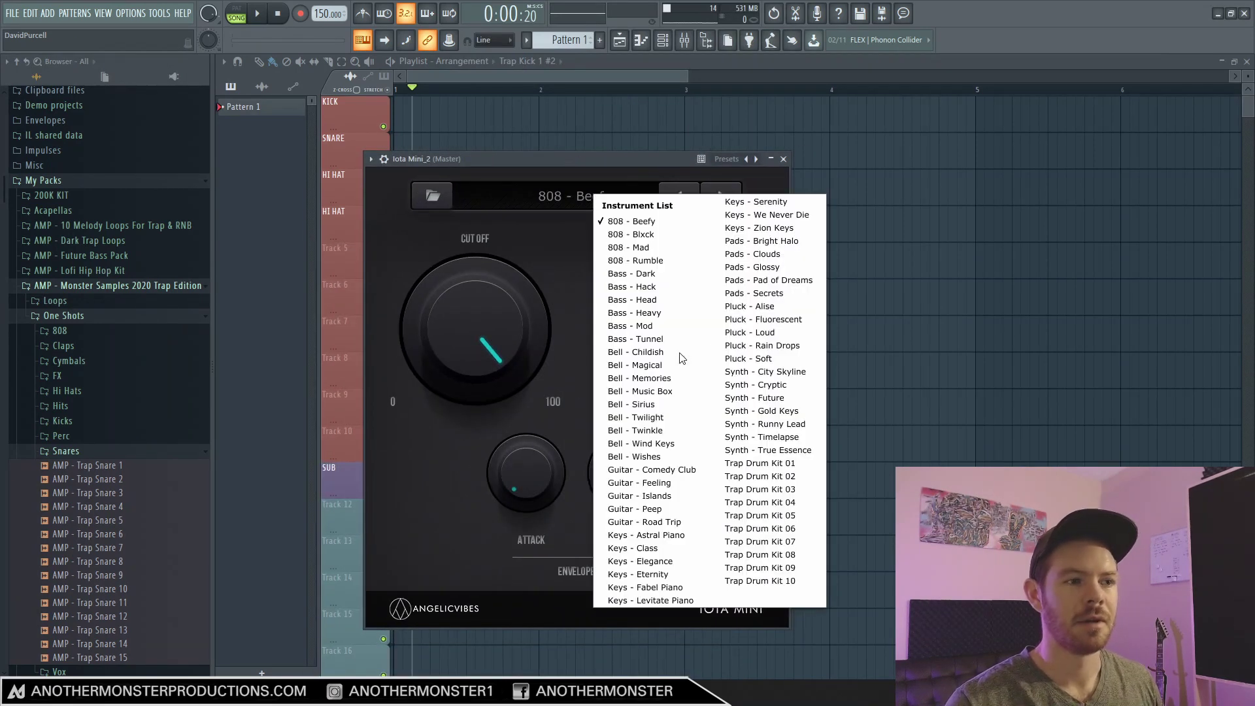
{"action": "left_click", "coordinate": [639, 420]}
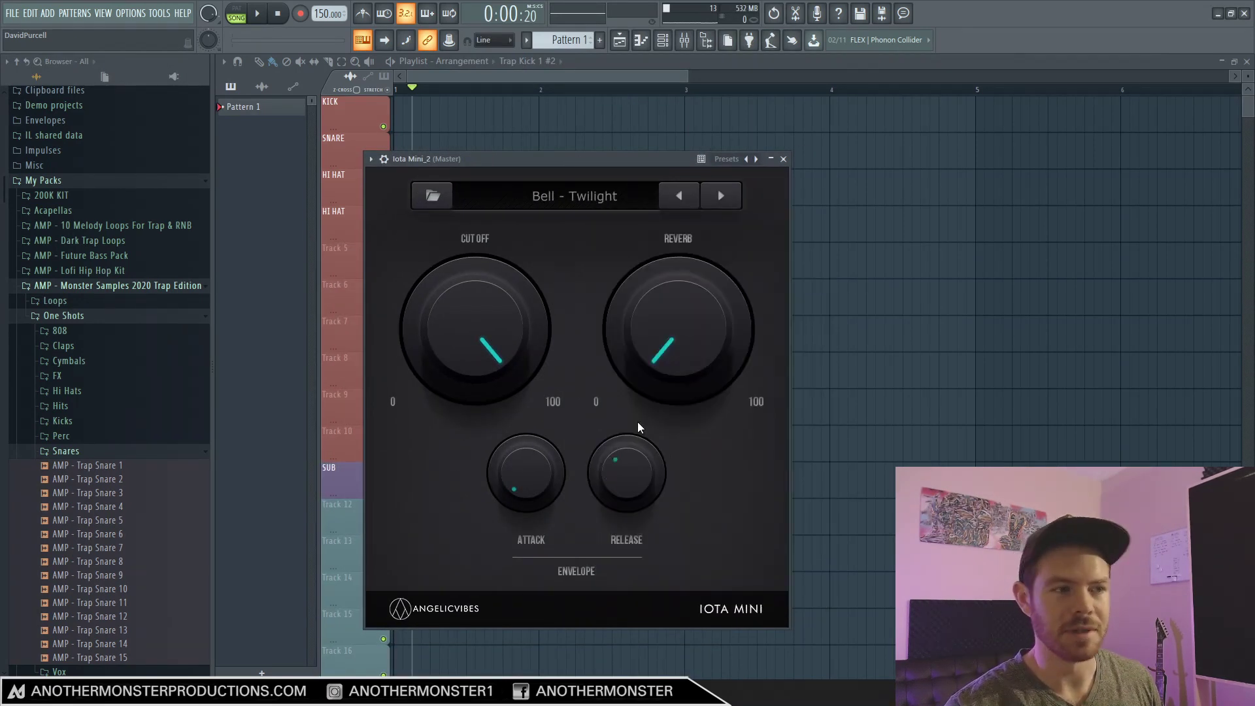
{"action": "left_click", "coordinate": [370, 159]}
- Enable the master's Maximus effect, toggling it on and off to compare the sound
{"action": "left_click", "coordinate": [685, 40]}
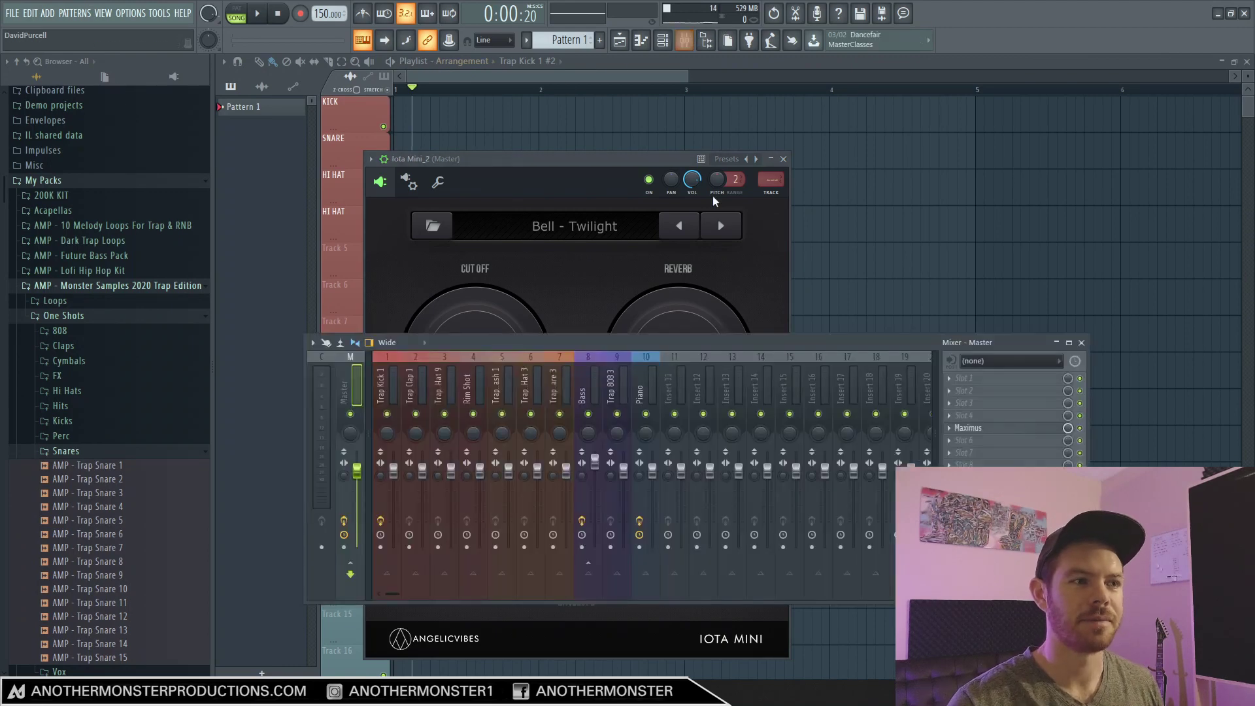
{"action": "left_click", "coordinate": [993, 430]}
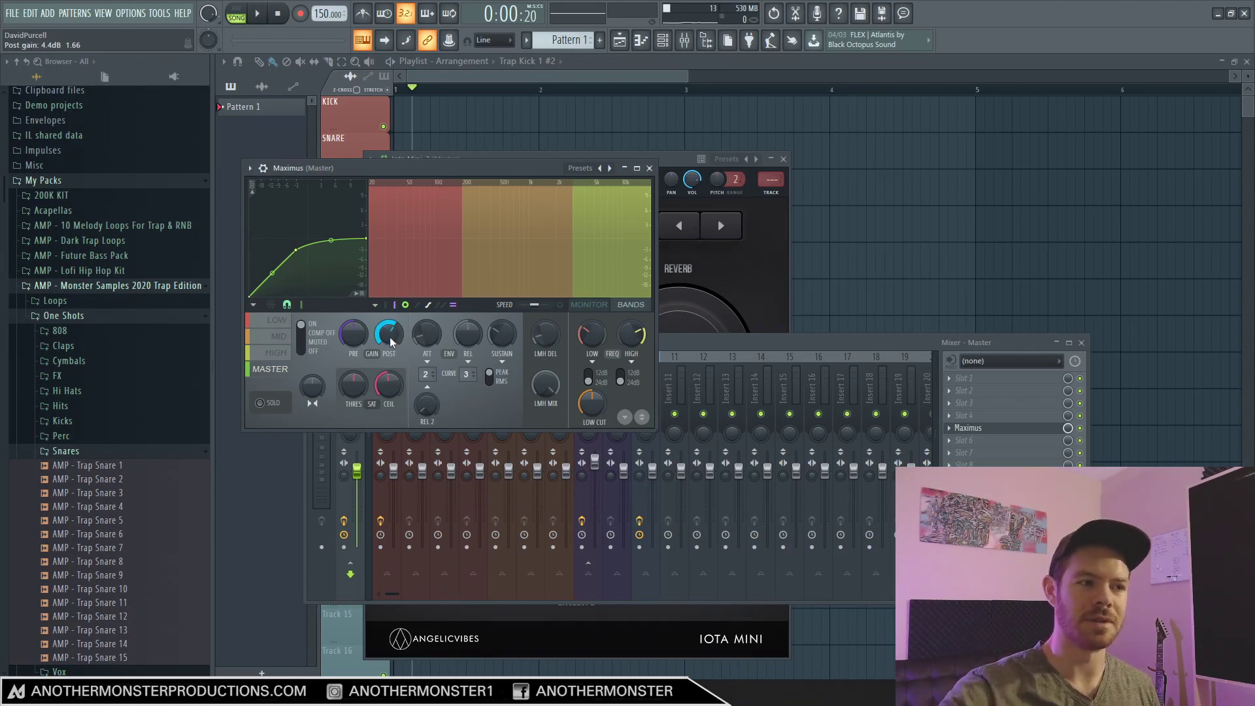
{"action": "left_click", "coordinate": [843, 427]}
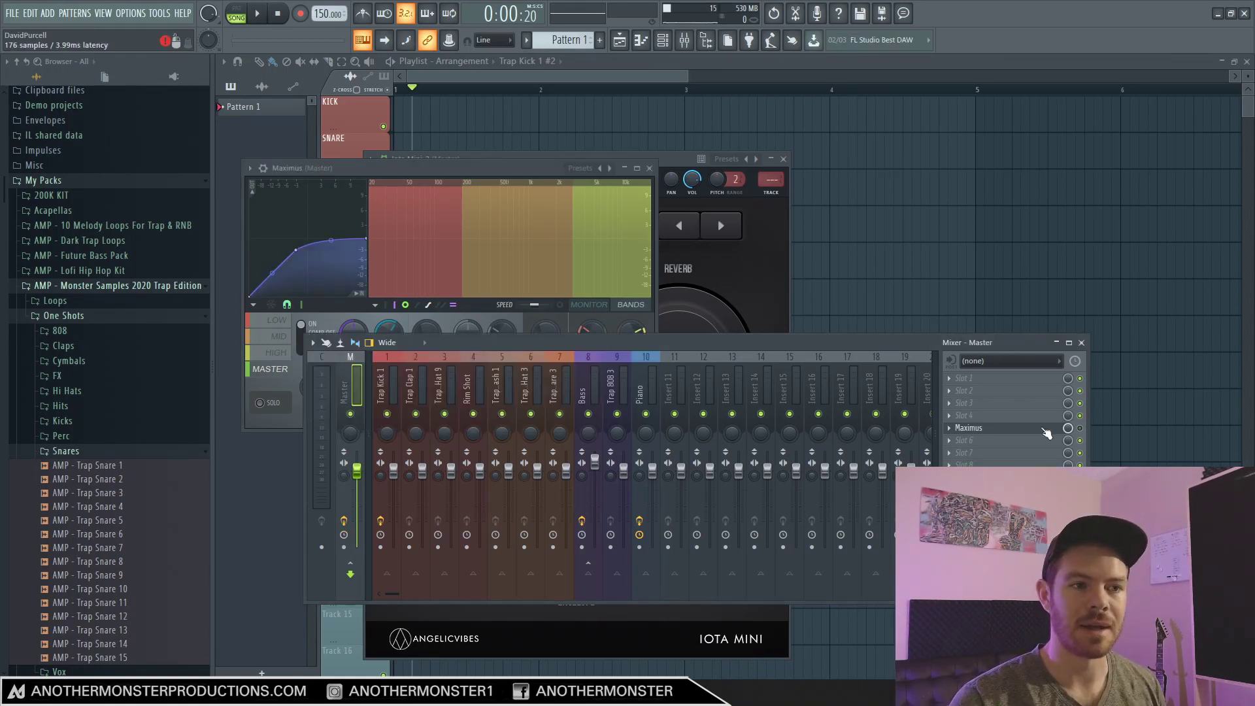
{"action": "left_click", "coordinate": [1080, 428]}
{"action": "left_click", "coordinate": [1080, 430]}
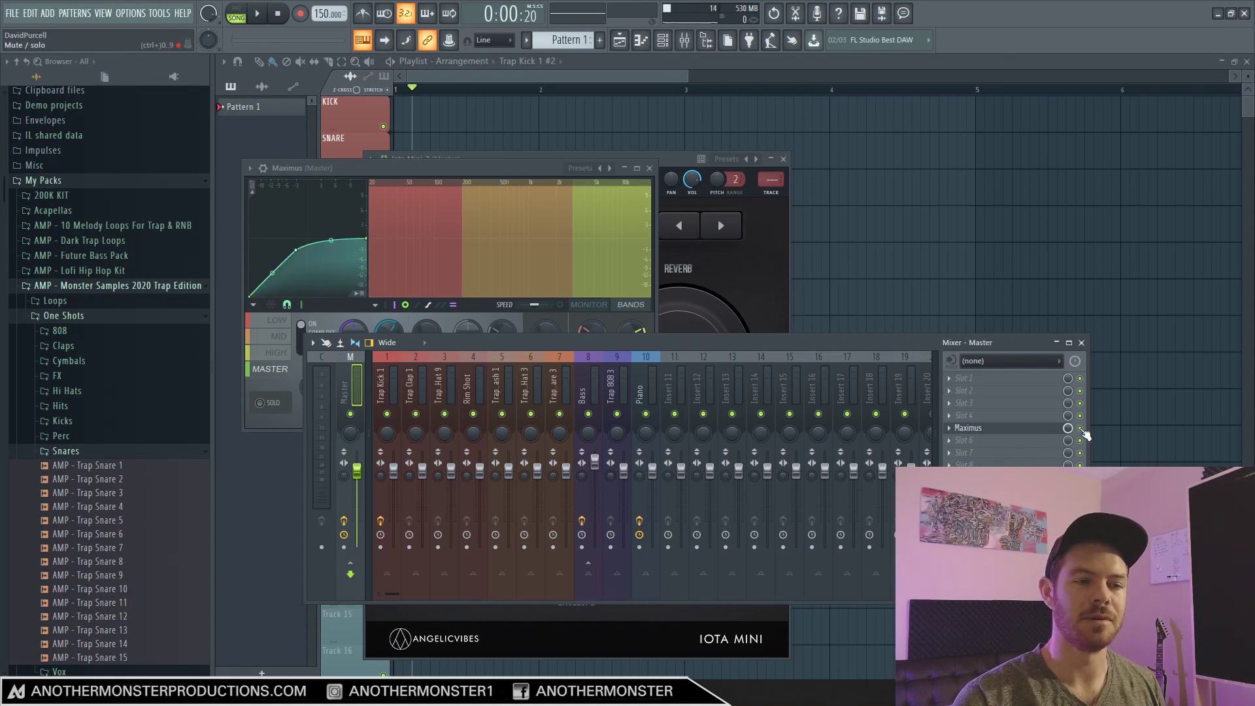
{"action": "left_click", "coordinate": [1081, 430]}
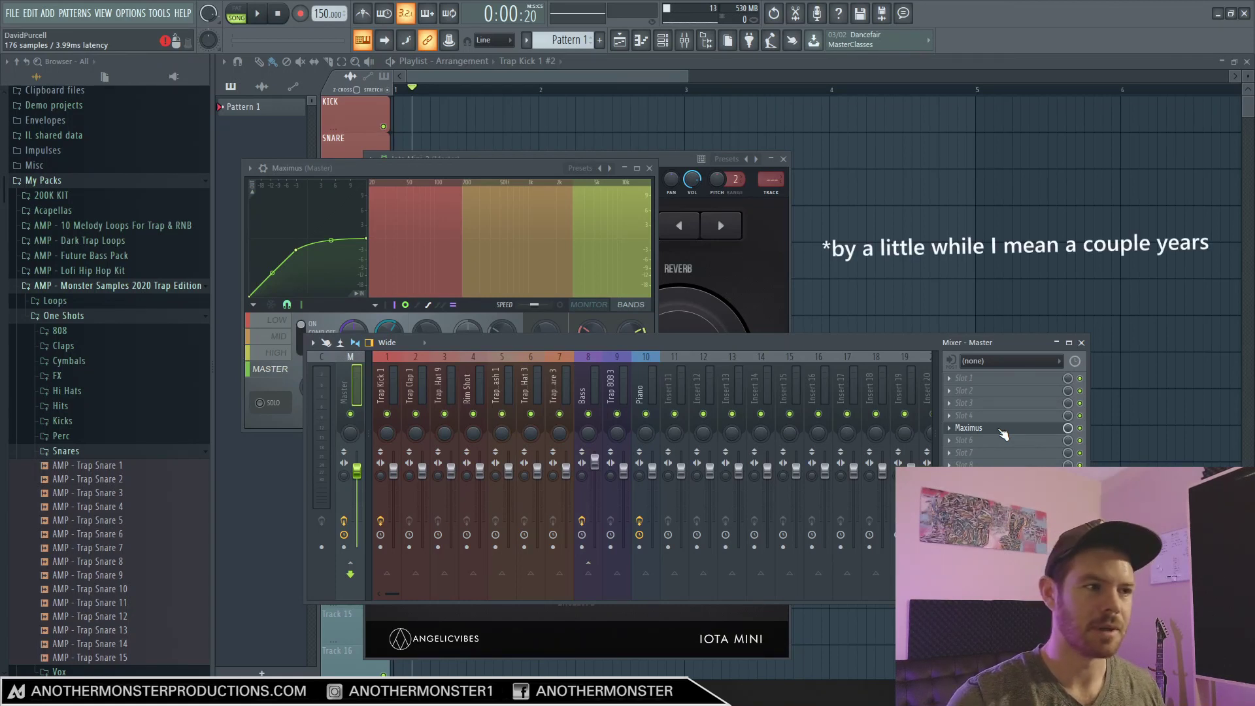
{"action": "left_click", "coordinate": [686, 158]}
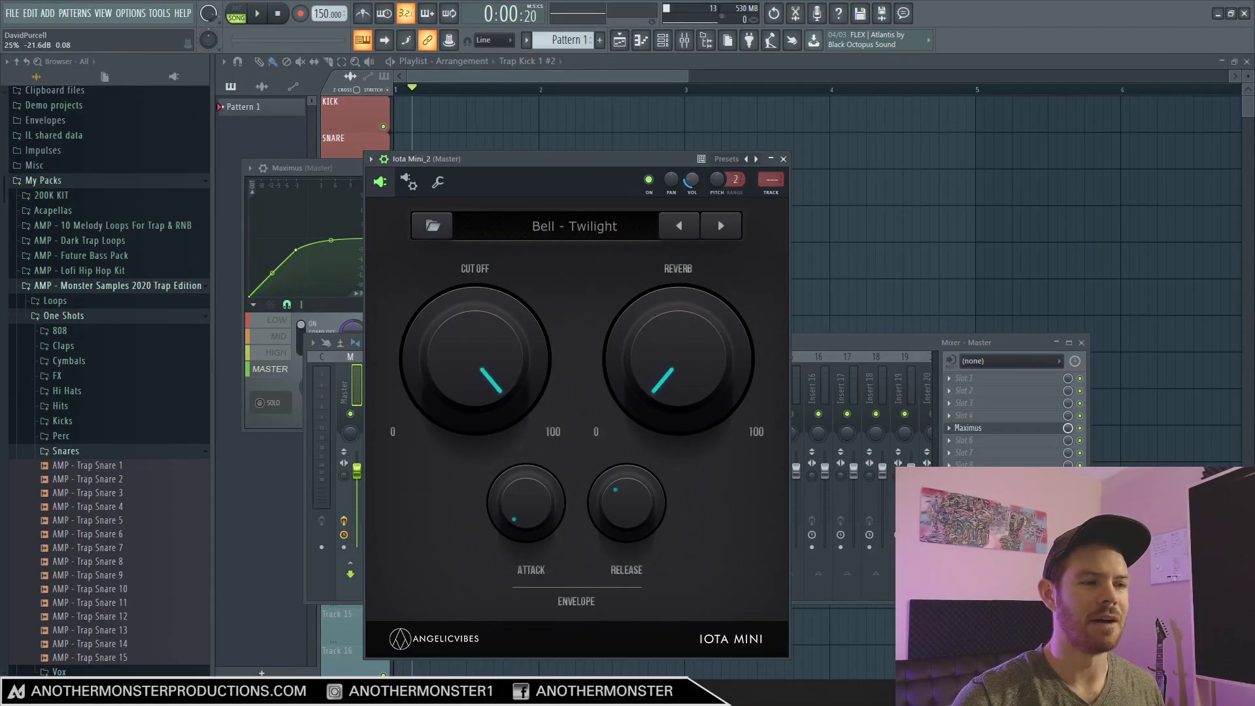
- Play Bell - Twilight notes, switch off the master's Maximus and play them again
{"action": "key", "text": "q"}
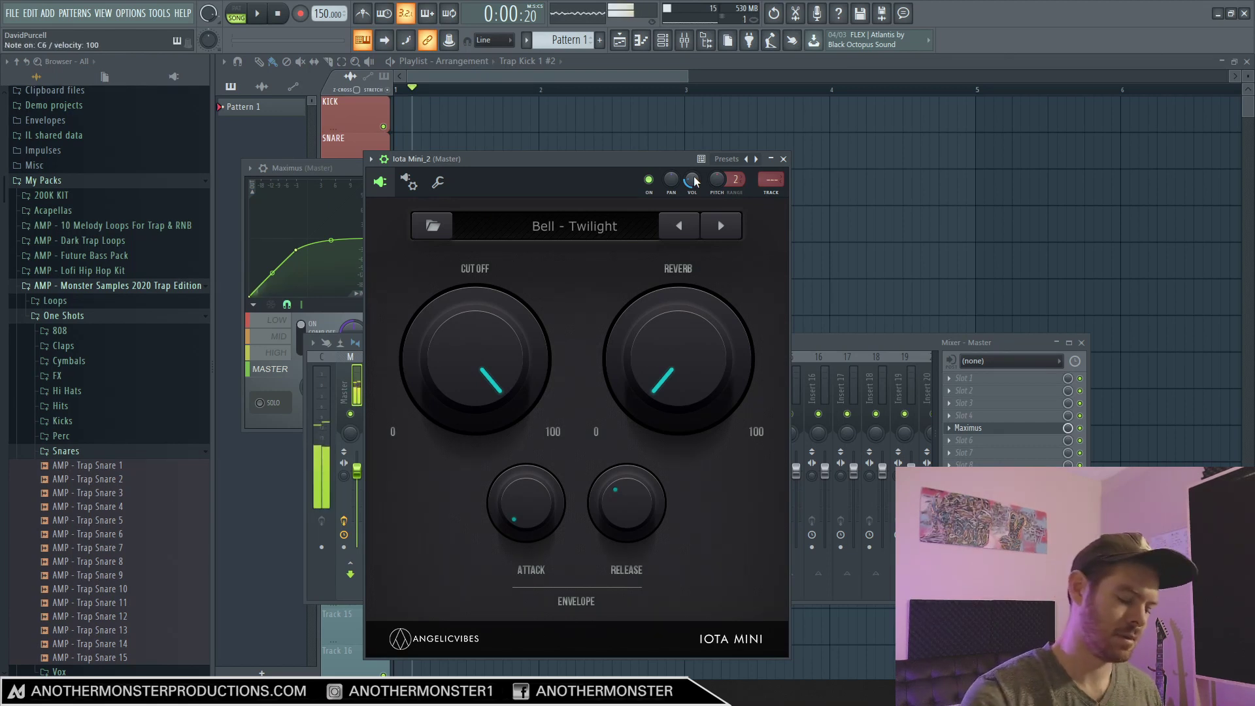
{"action": "left_click", "coordinate": [1068, 429]}
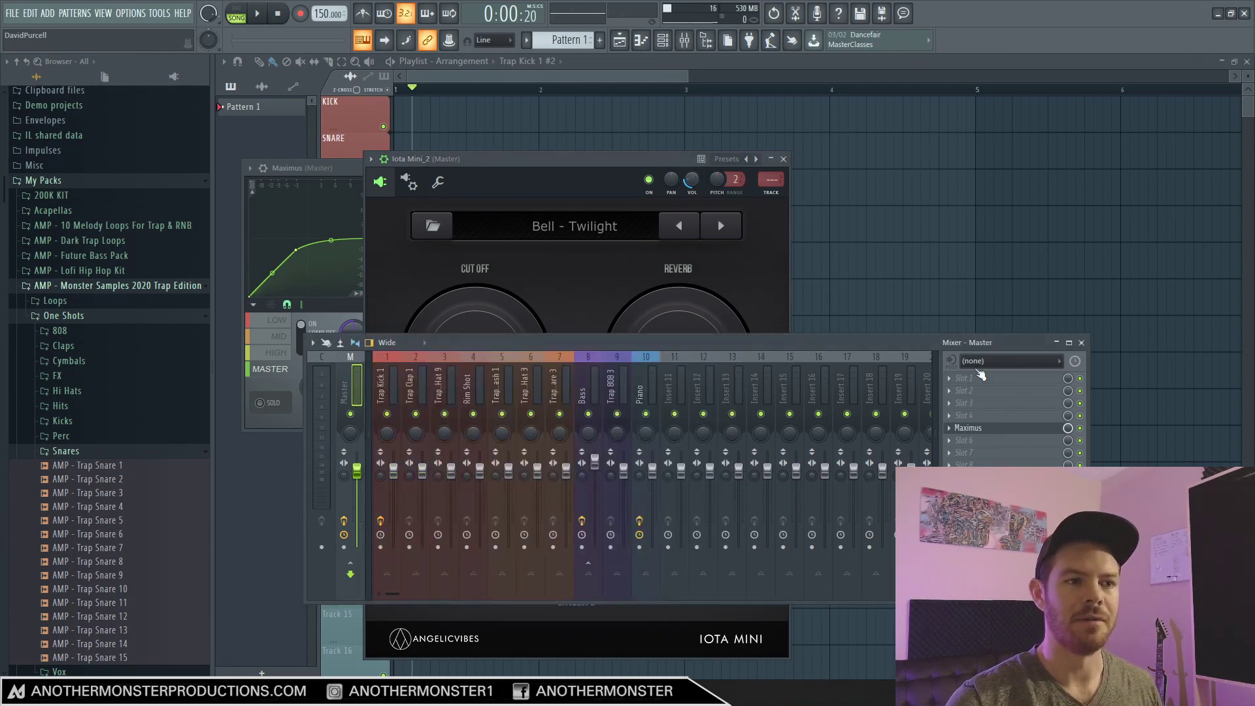
{"action": "left_click", "coordinate": [1079, 428]}
{"action": "key", "text": "q"}
{"action": "key", "text": "q"}
{"action": "key", "text": "q"}
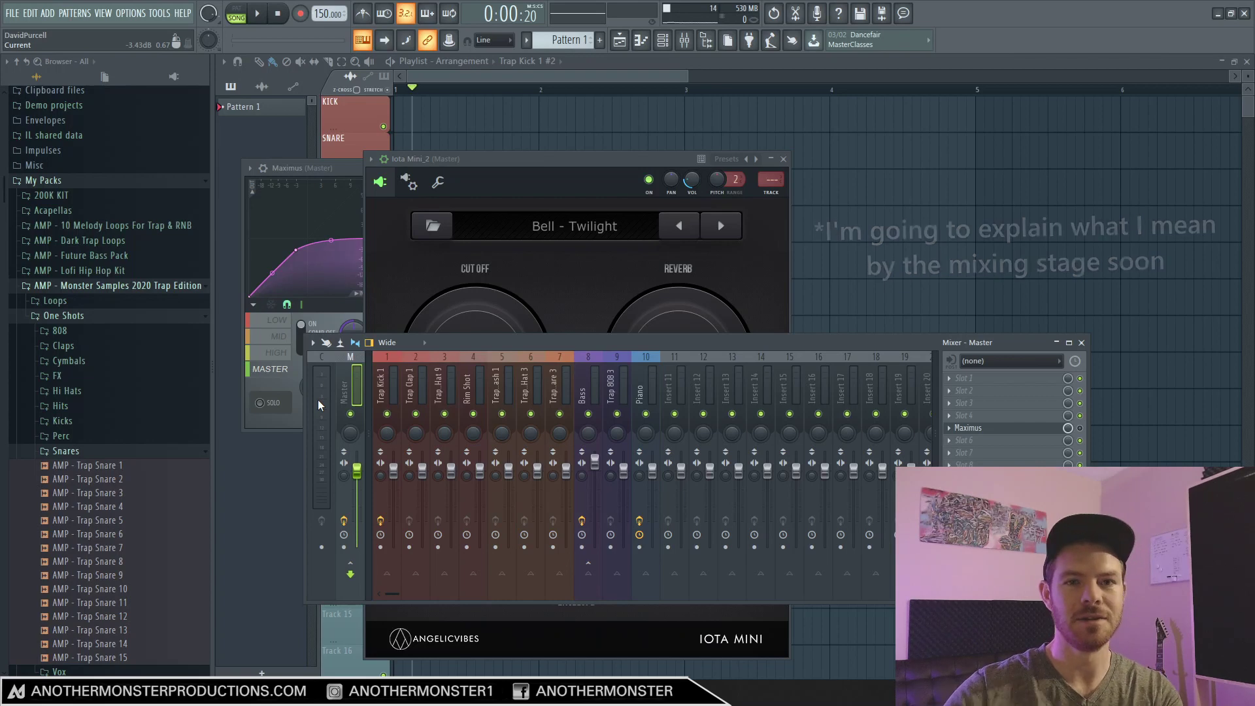
{"action": "left_click", "coordinate": [542, 159]}
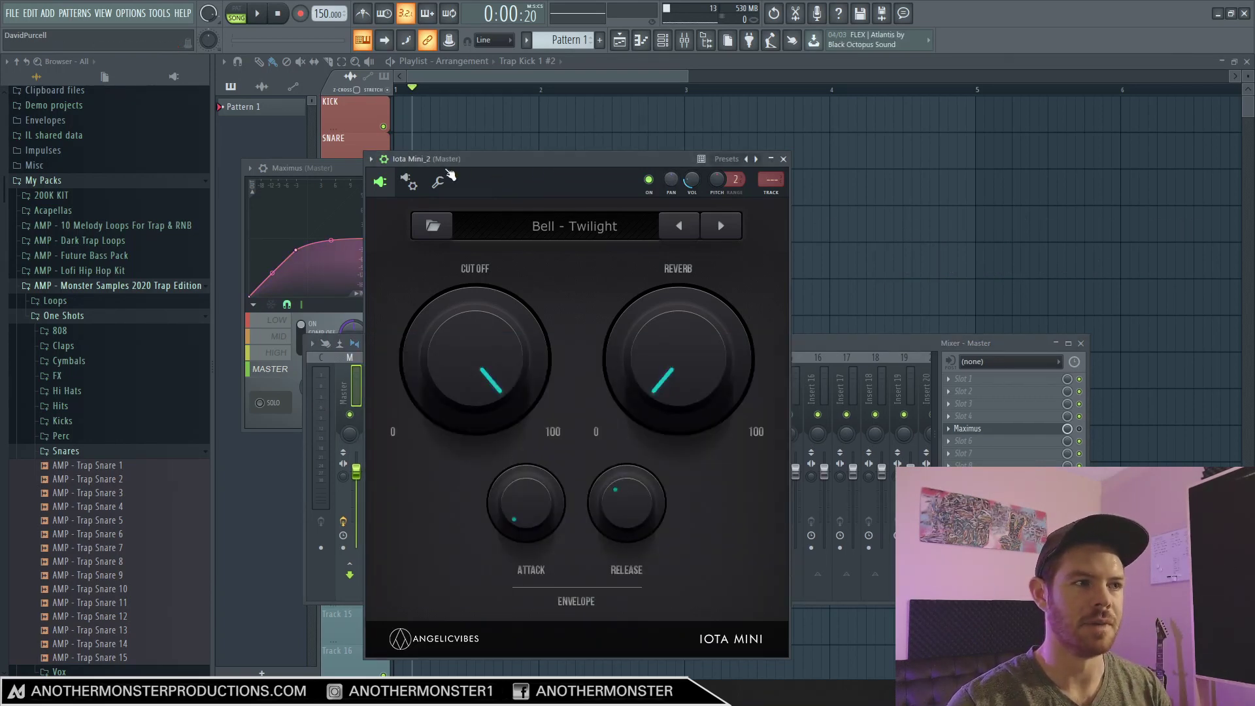
- Route the Iota Mini_2 instrument to free mixer track 11
{"action": "left_click", "coordinate": [371, 159]}
{"action": "left_click", "coordinate": [547, 202]}
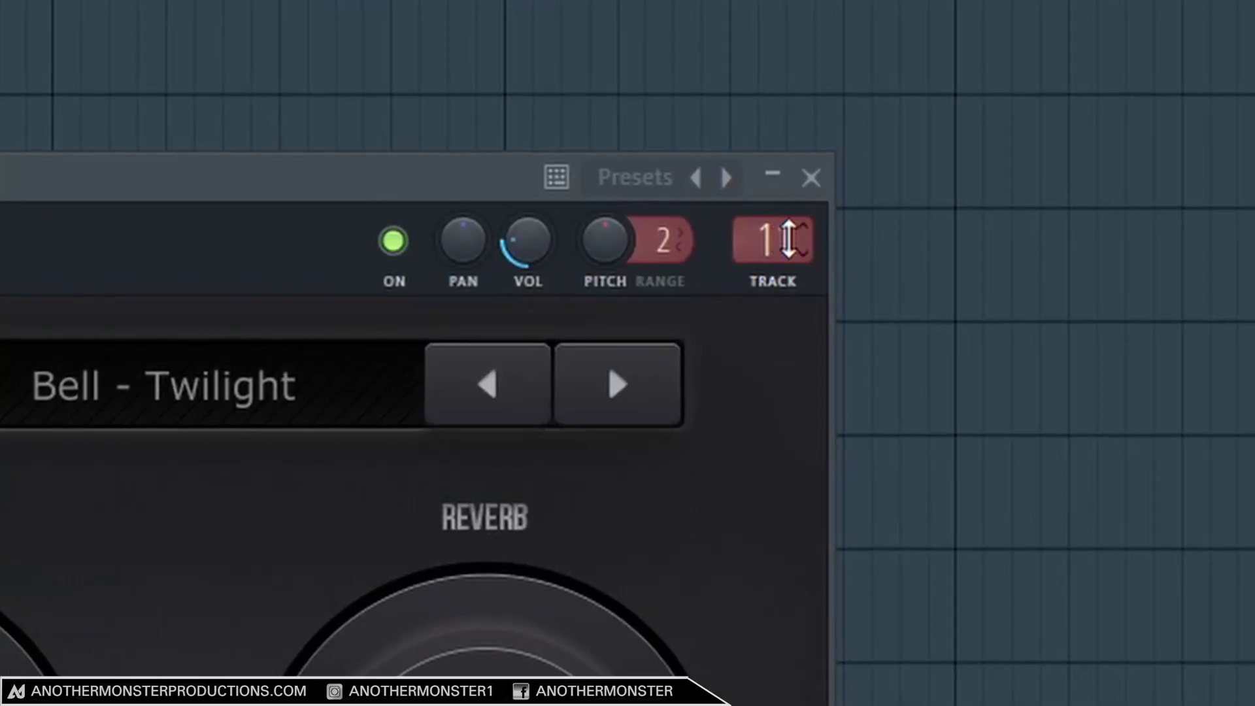
{"action": "left_click_drag", "start_coordinate": [788, 239], "coordinate": [788, 223]}
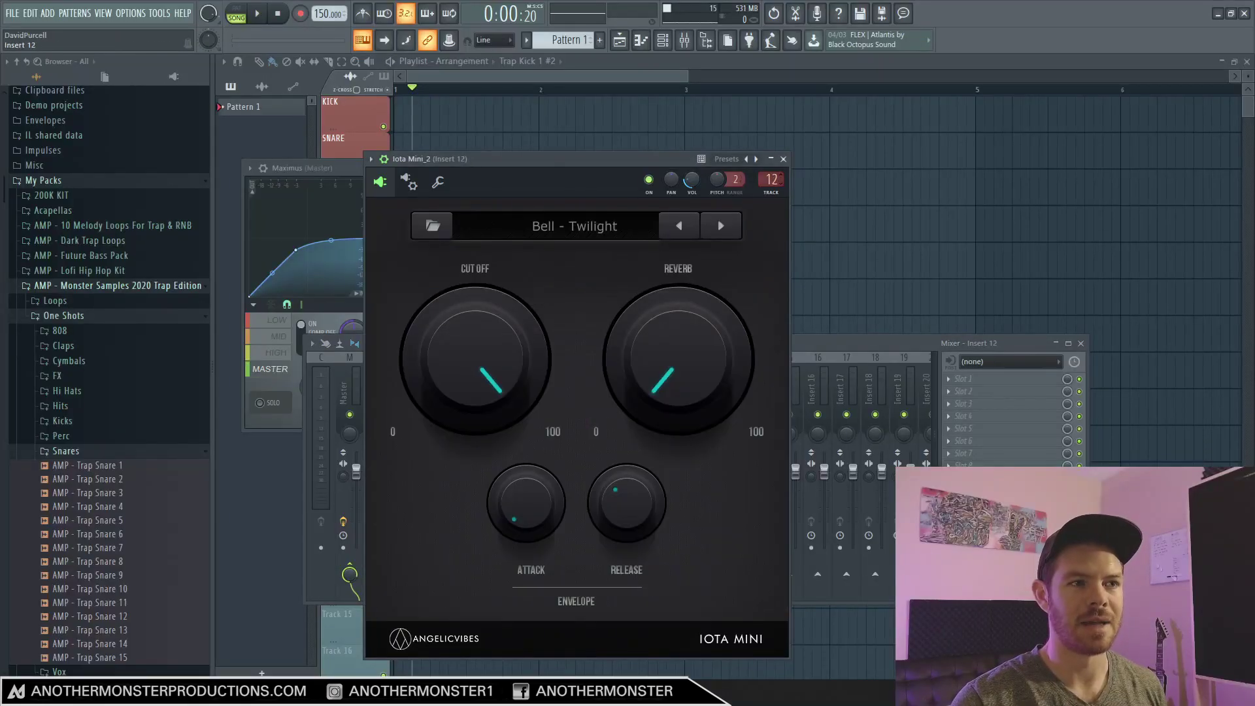
{"action": "left_click_drag", "start_coordinate": [772, 179], "coordinate": [772, 183]}
- Start renaming mixer insert 11 through its rename, color and icon option
{"action": "left_click", "coordinate": [850, 344]}
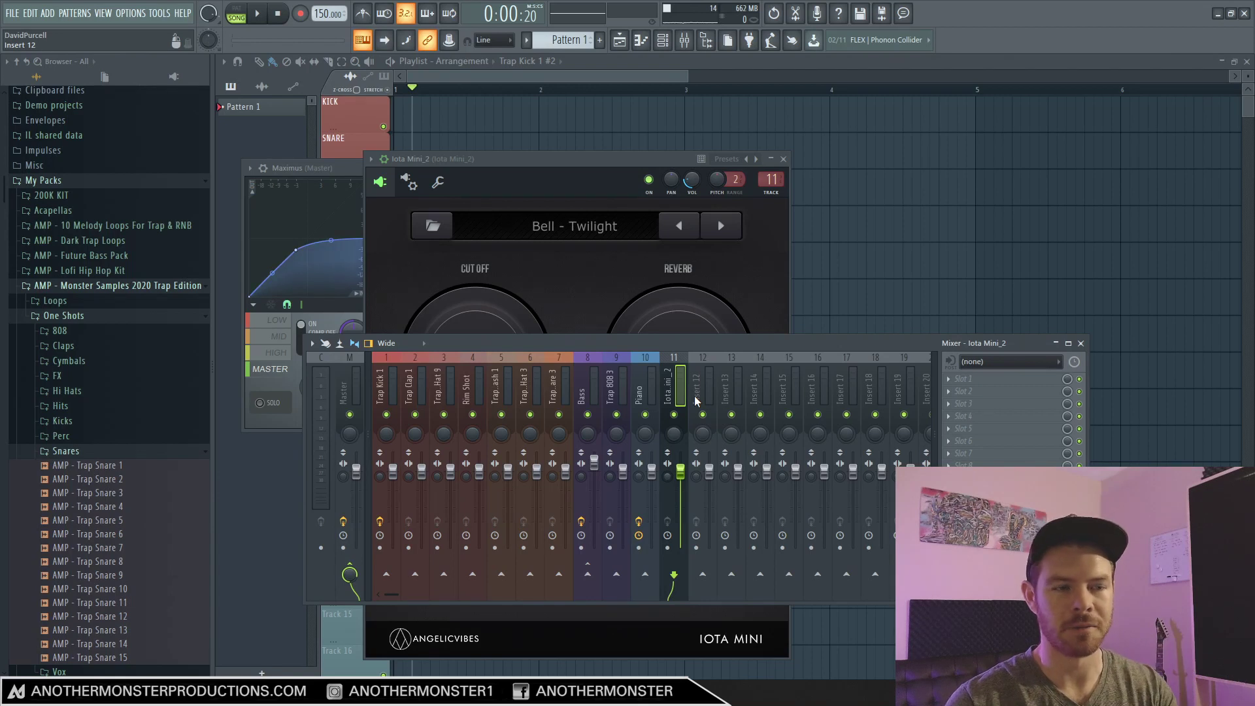
{"action": "right_click", "coordinate": [673, 383]}
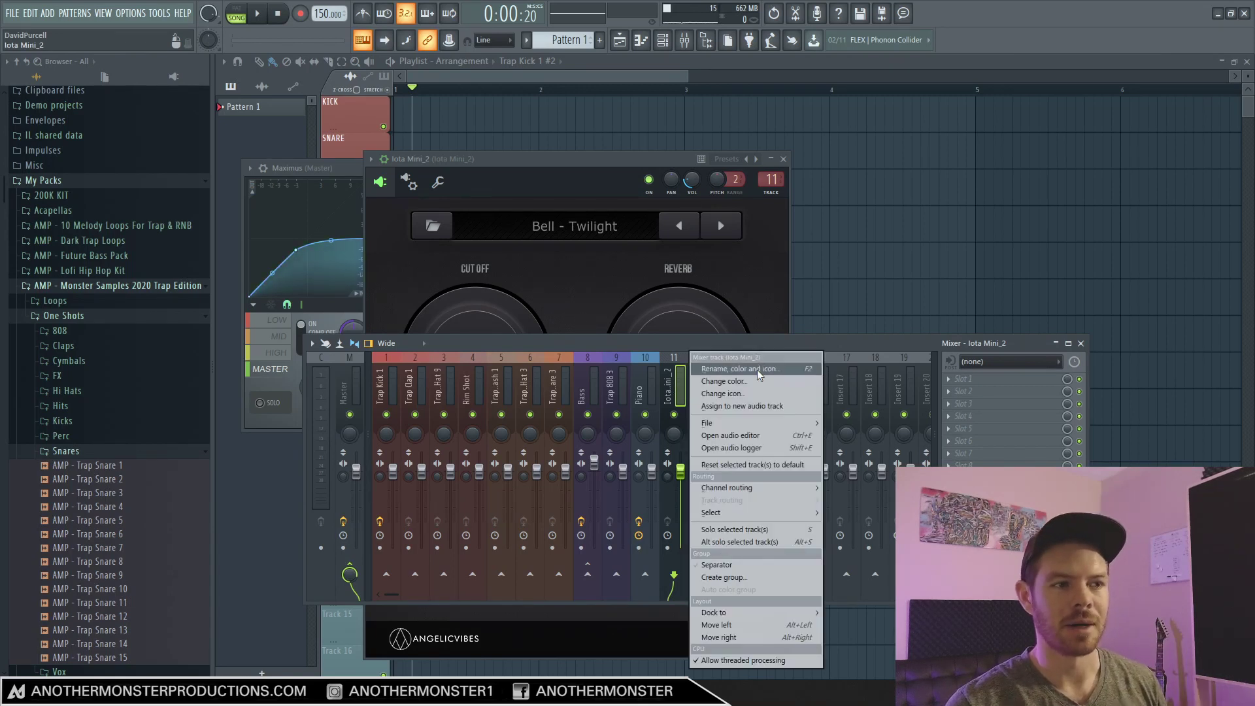
{"action": "left_click", "coordinate": [731, 370]}
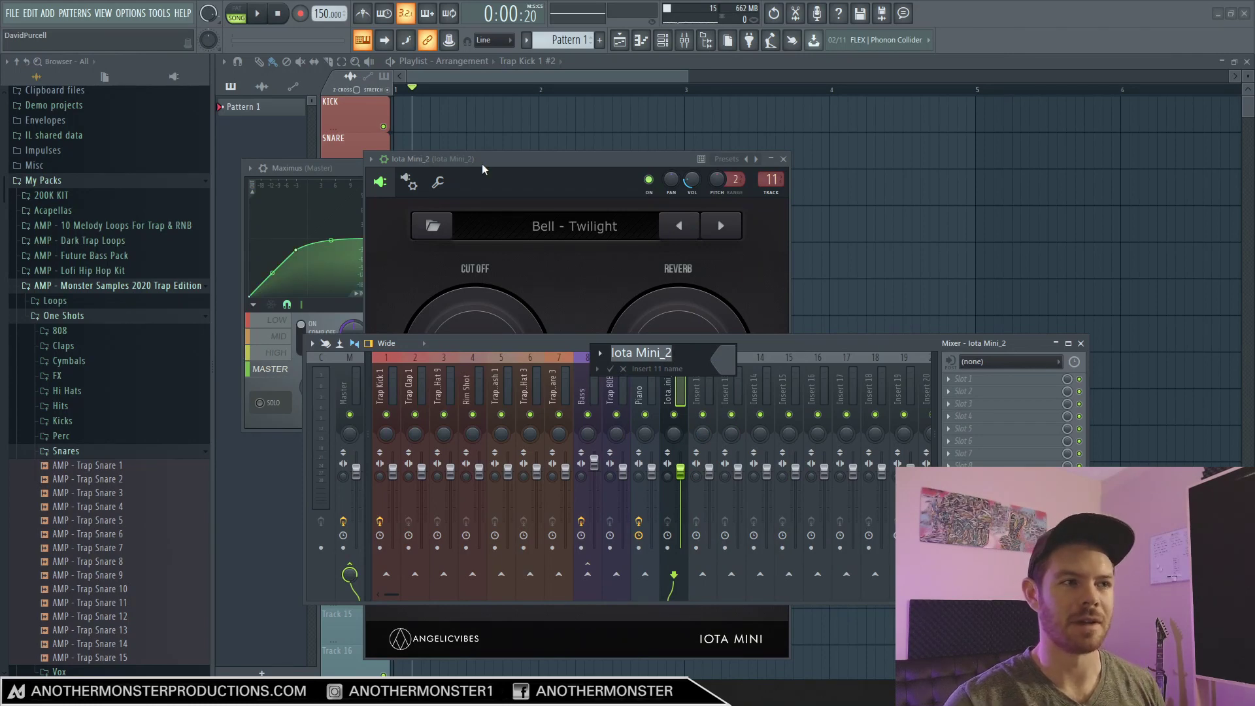
- Close the Iota Mini and Maximus windows with F12 and bring the mixer back up
{"action": "key", "text": "F12"}
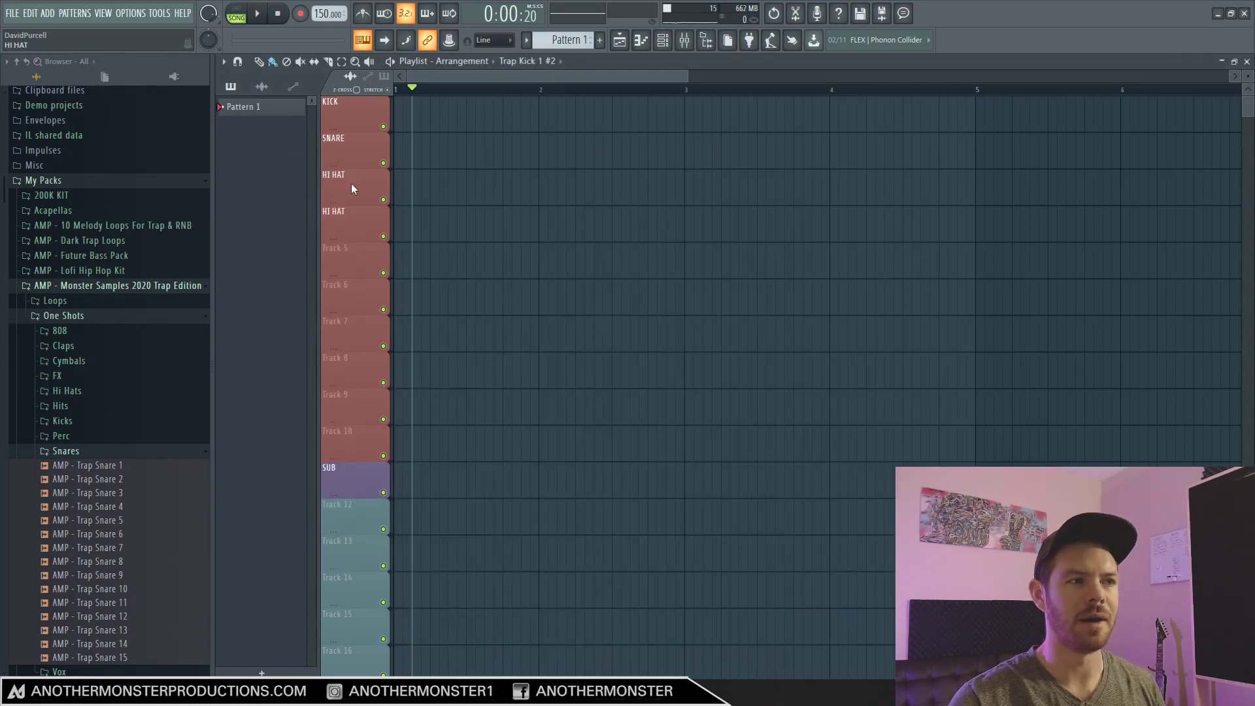
{"action": "left_click", "coordinate": [684, 40]}
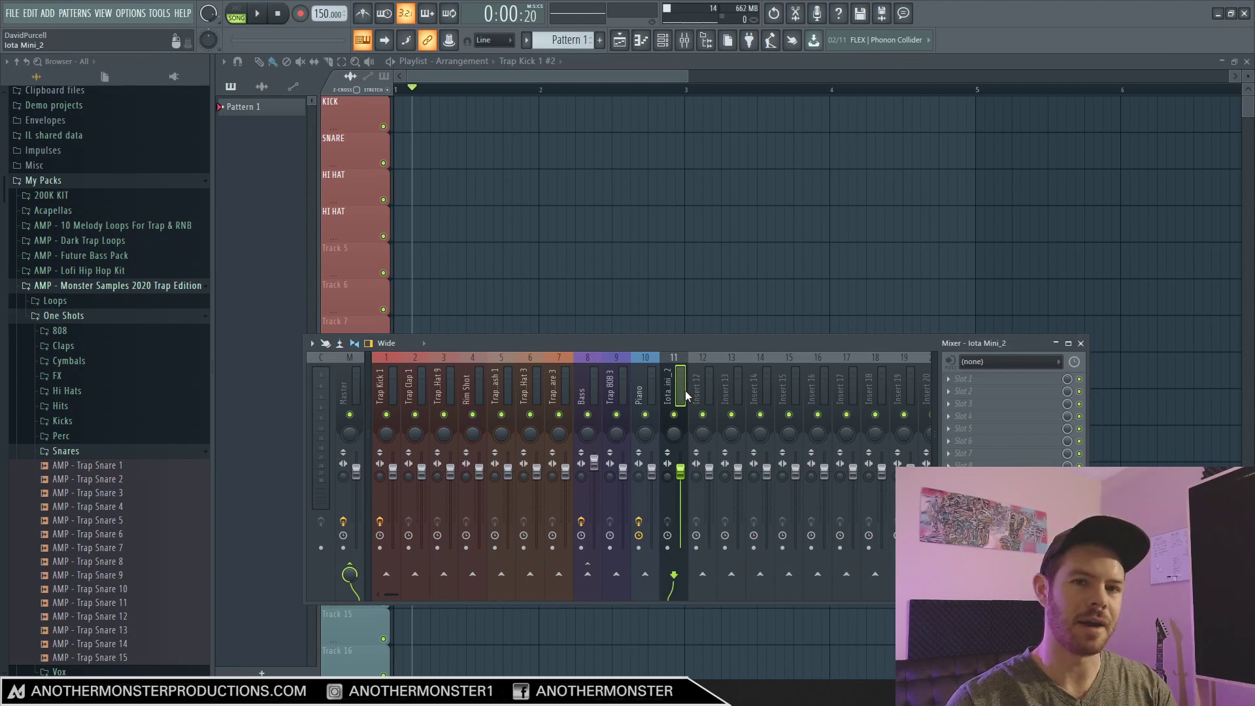
- Load Denise - Bad Tape into insert 11's first FX slot, with Squeal 7% and Wow 32%
{"action": "left_click", "coordinate": [993, 379]}
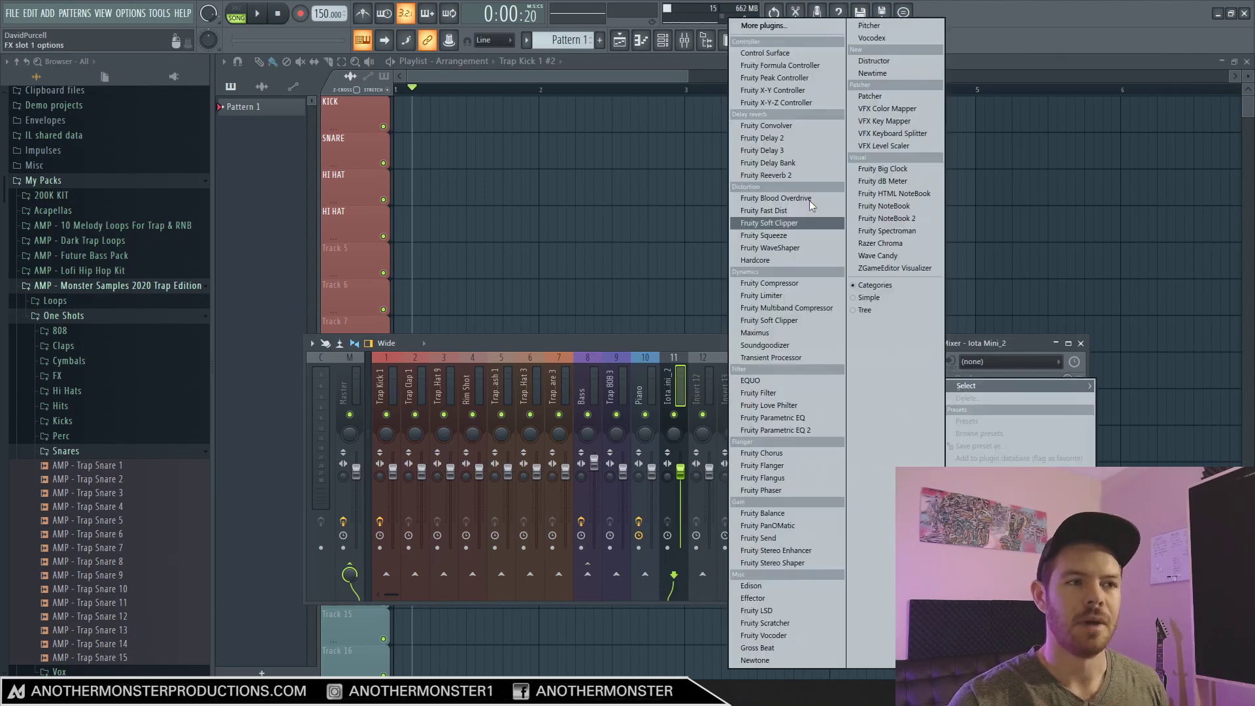
{"action": "left_click", "coordinate": [778, 26]}
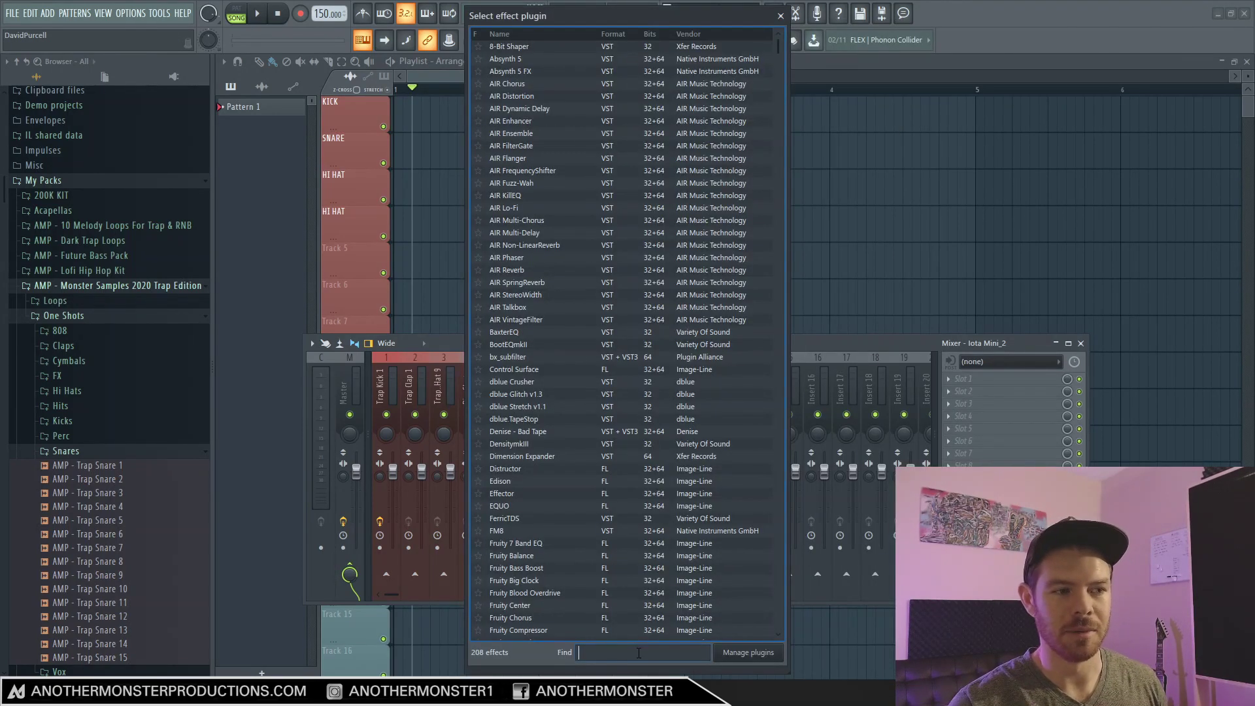
{"action": "type", "text": "bad tape"}
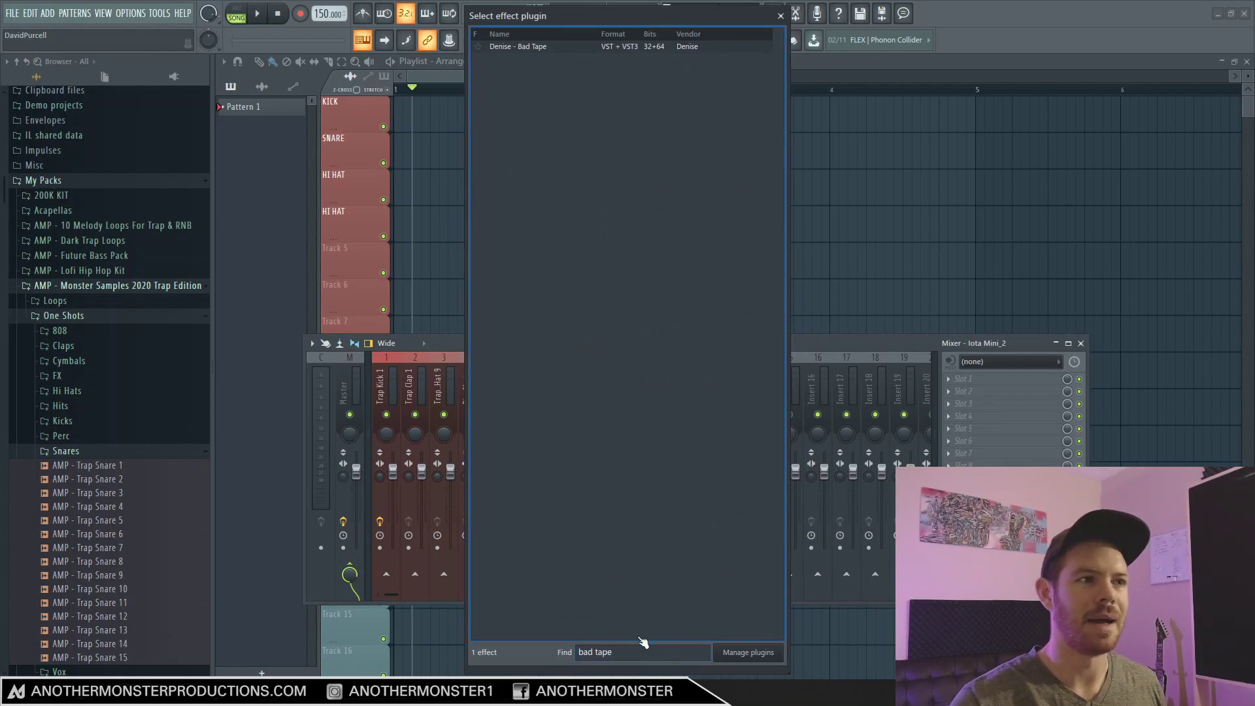
{"action": "double_click", "coordinate": [519, 47]}
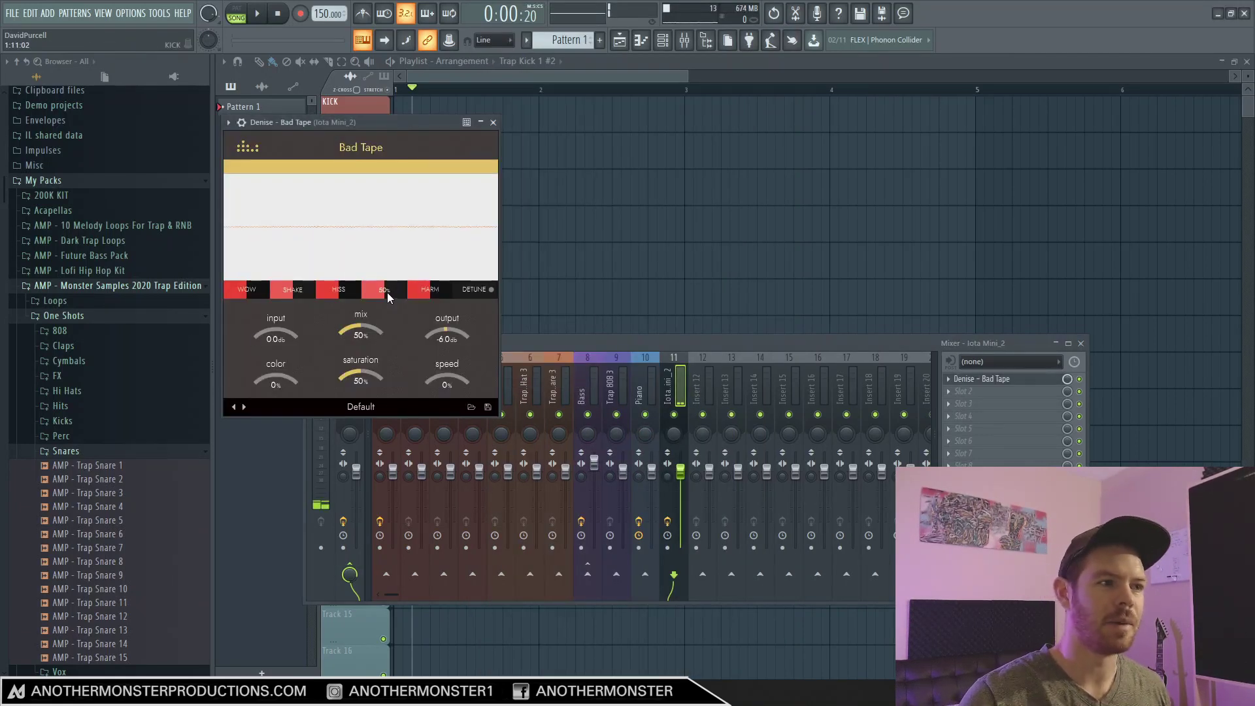
{"action": "left_click_drag", "start_coordinate": [381, 297], "coordinate": [365, 299]}
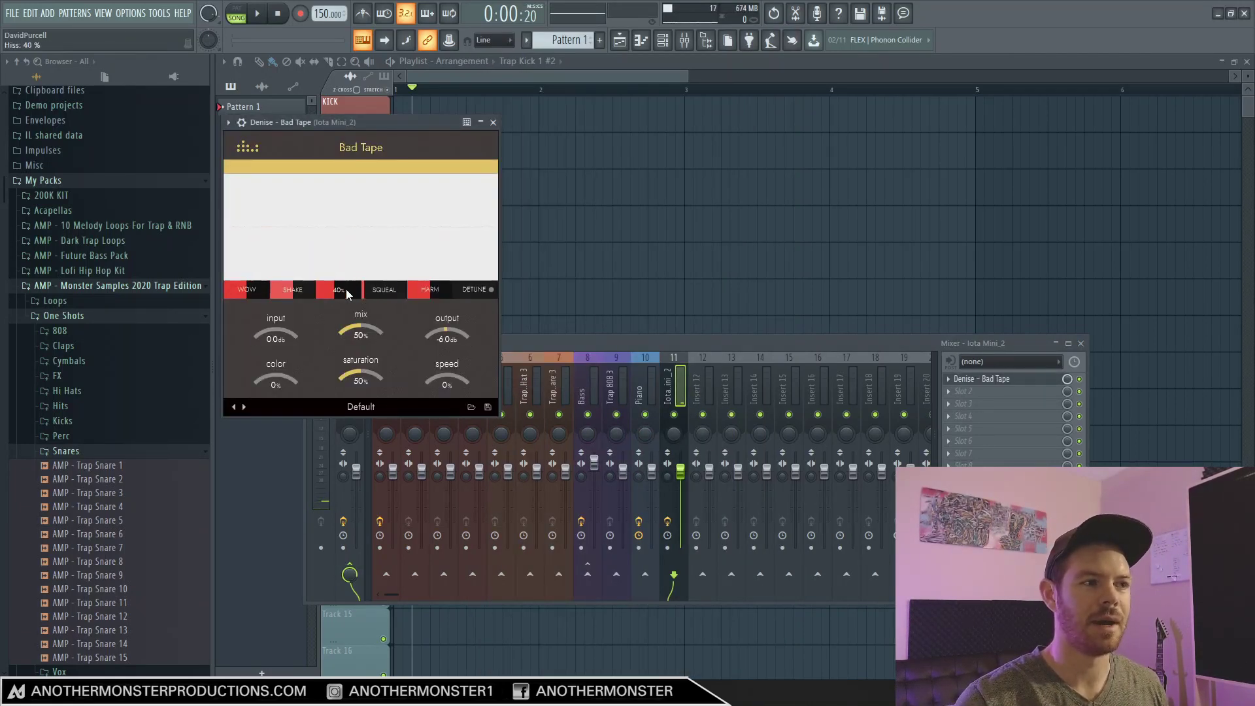
{"action": "left_click_drag", "start_coordinate": [264, 293], "coordinate": [295, 296]}
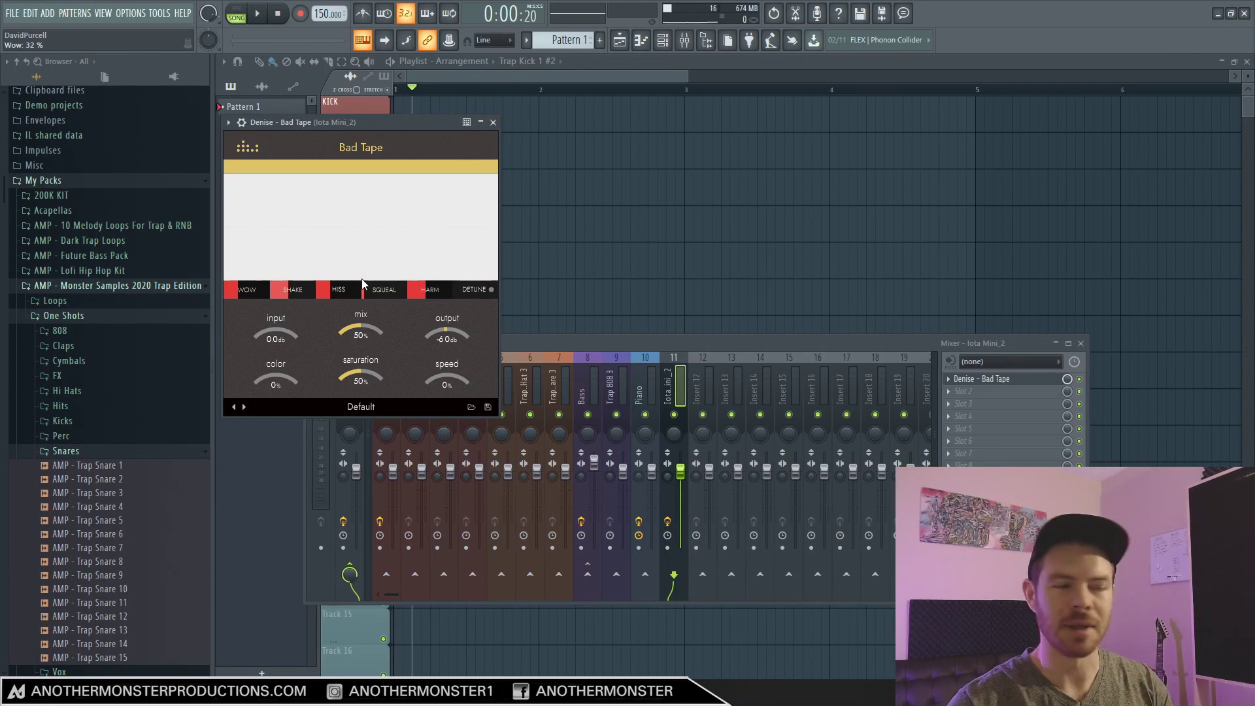
- Close Bad Tape and the mixer, then place AMP - Trap Kick 1 on the KICK track
{"action": "left_click", "coordinate": [493, 122]}
{"action": "key", "text": "F9"}
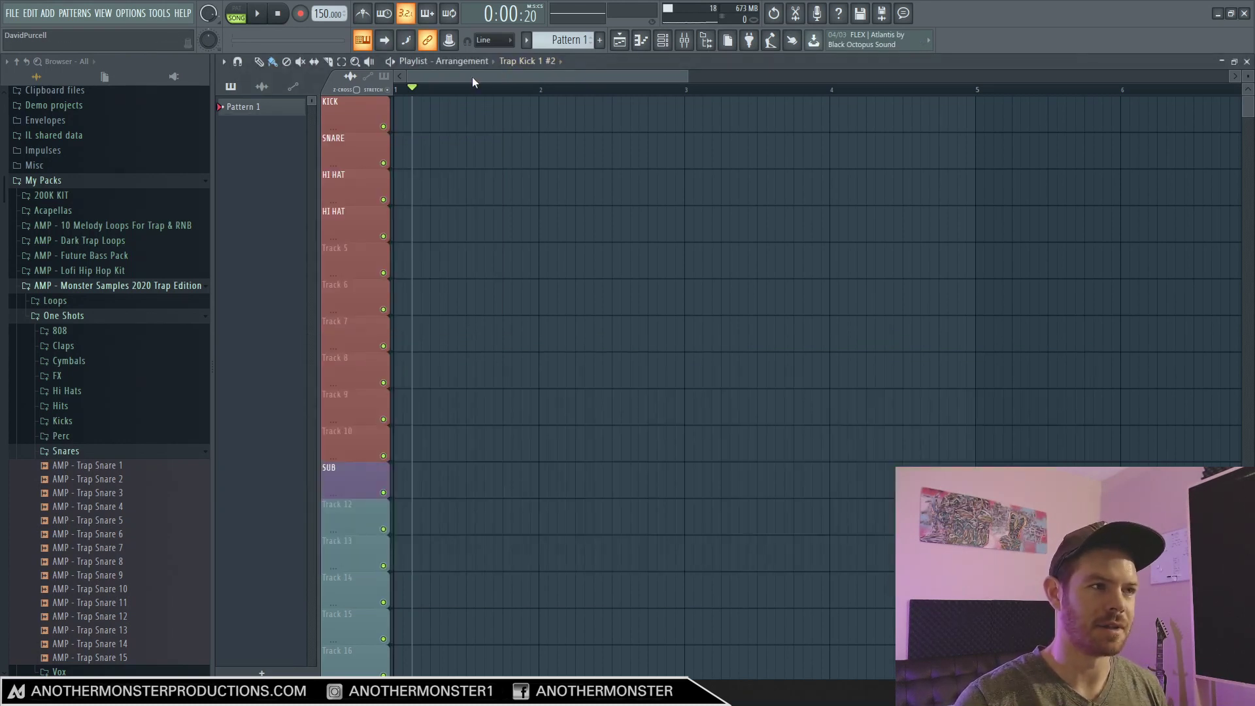
{"action": "left_click", "coordinate": [77, 451]}
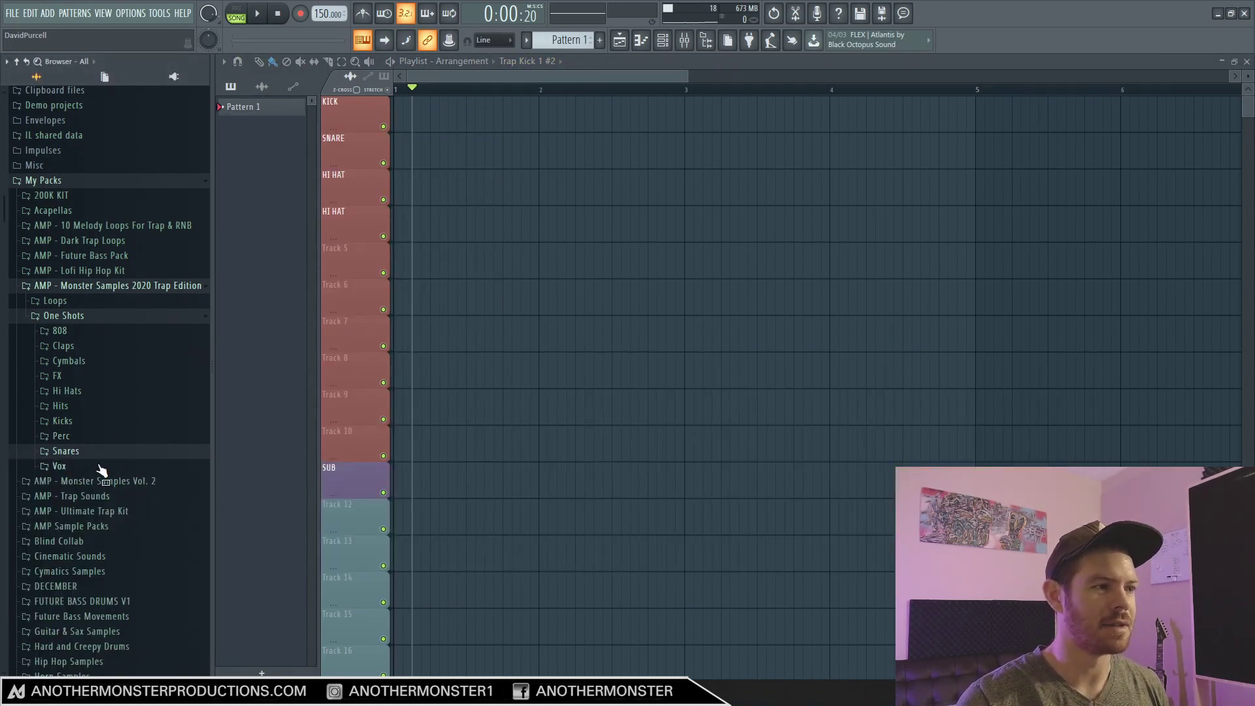
{"action": "left_click", "coordinate": [72, 421]}
{"action": "left_click_drag", "start_coordinate": [75, 435], "coordinate": [396, 112]}
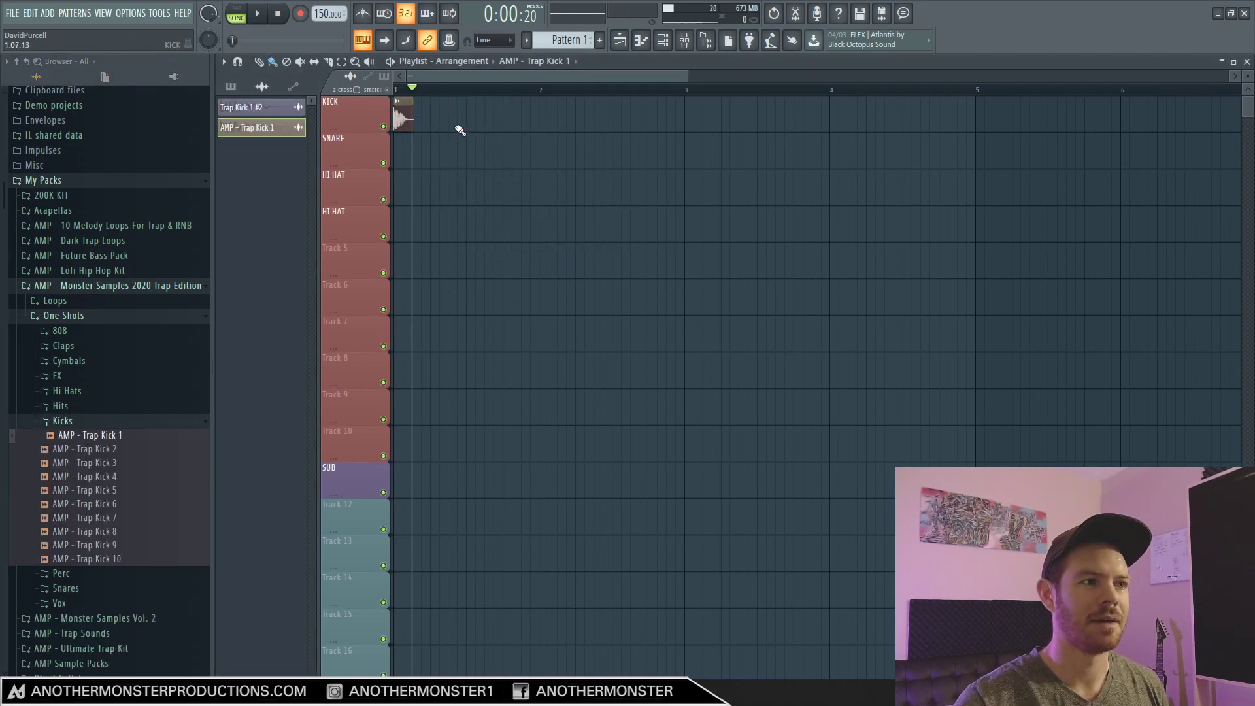
{"action": "left_click", "coordinate": [398, 101]}
{"action": "left_click", "coordinate": [422, 149]}
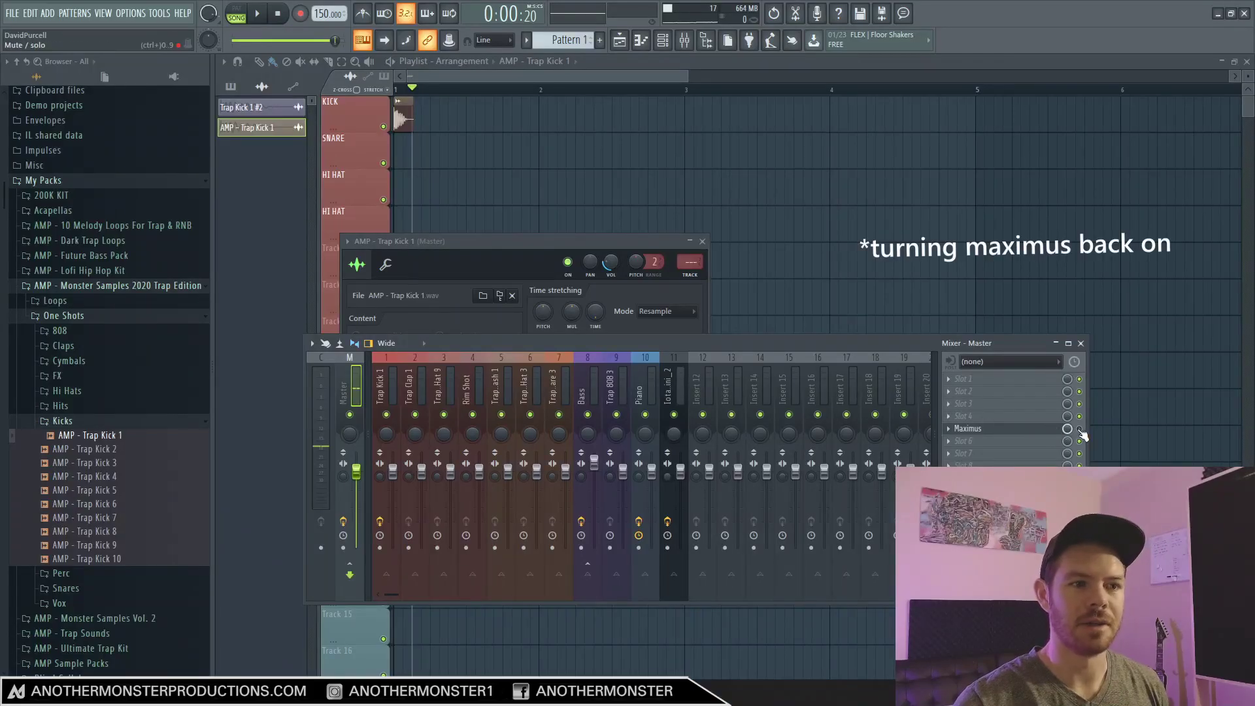
- Re-enable Maximus on the master, open its loudness meter and play the kicks
{"action": "left_click", "coordinate": [1080, 429]}
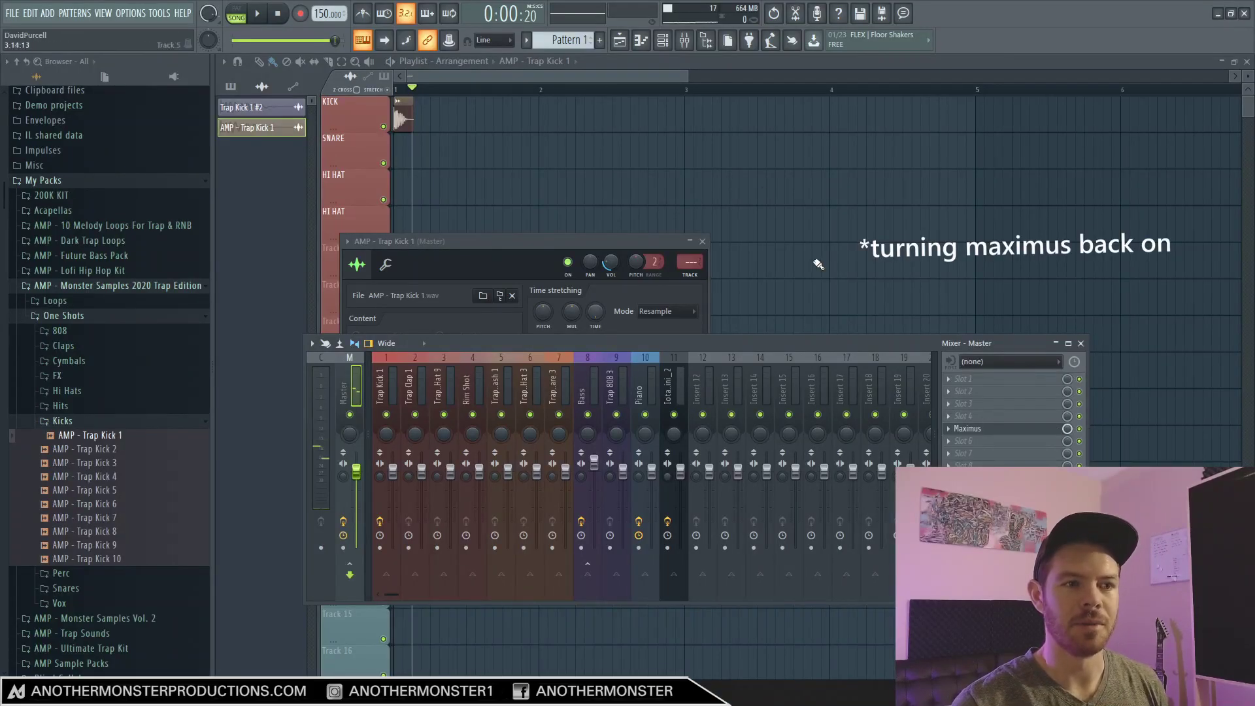
{"action": "left_click", "coordinate": [589, 108]}
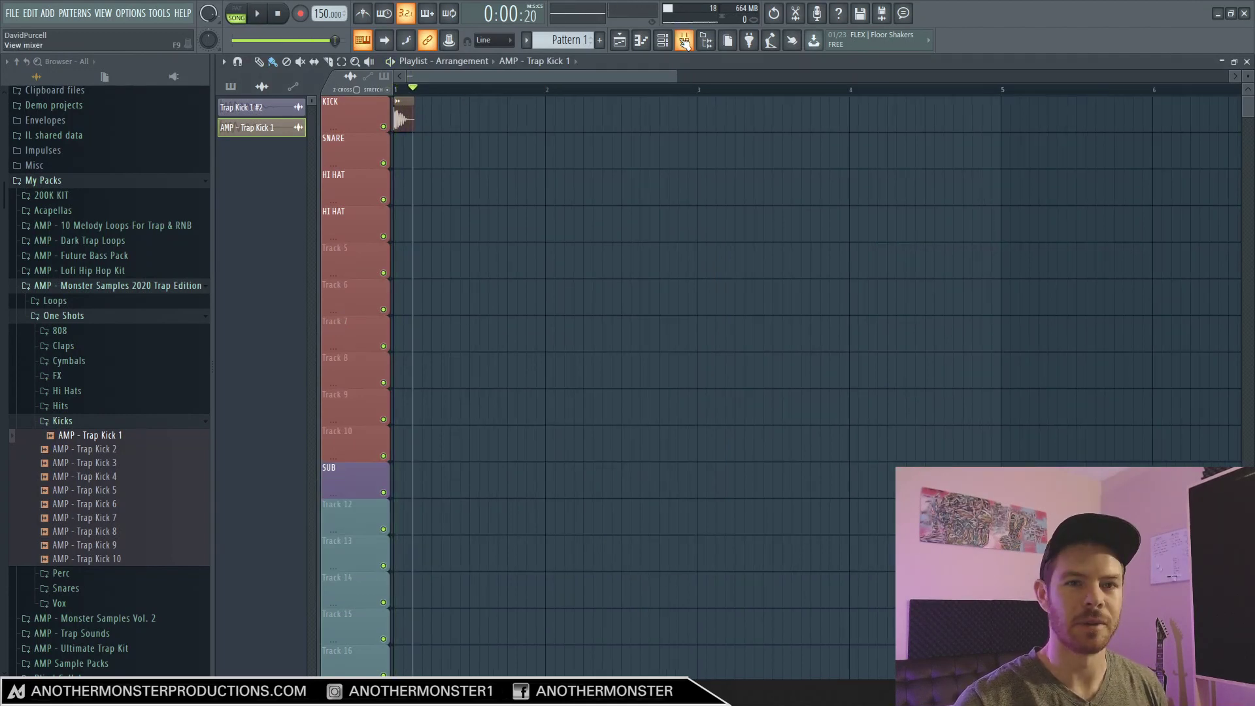
{"action": "left_click", "coordinate": [684, 40]}
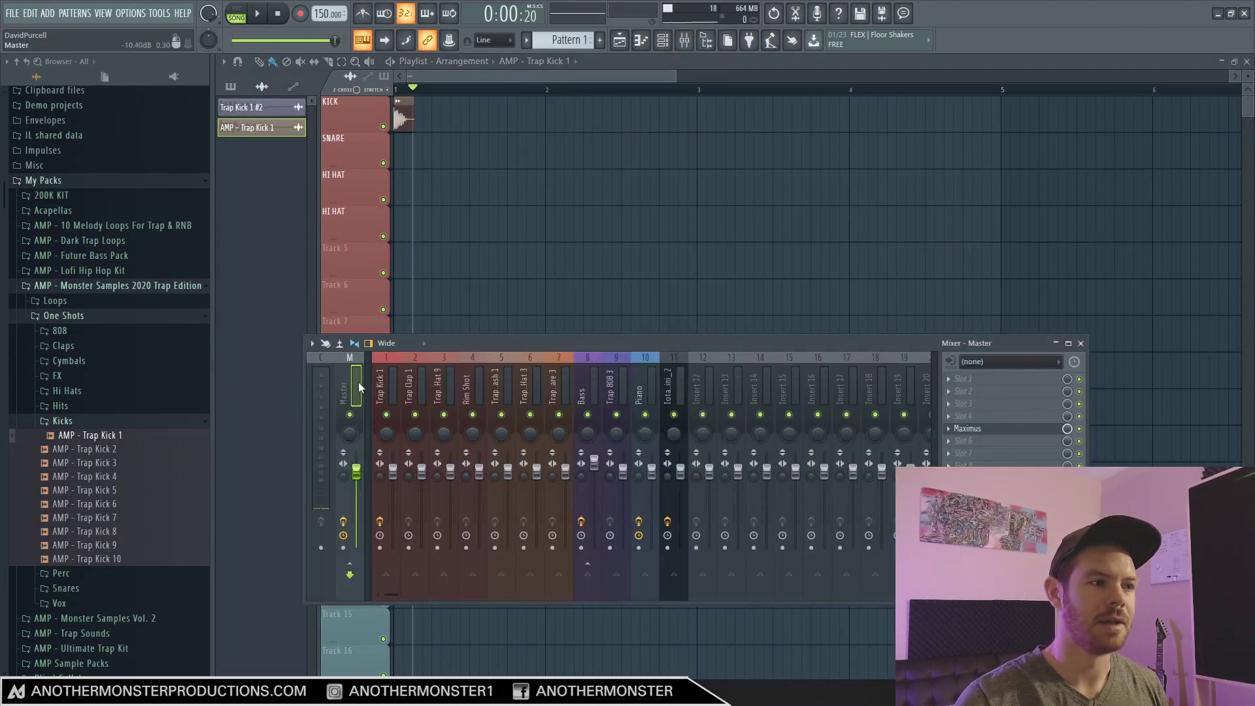
{"action": "left_click", "coordinate": [980, 490]}
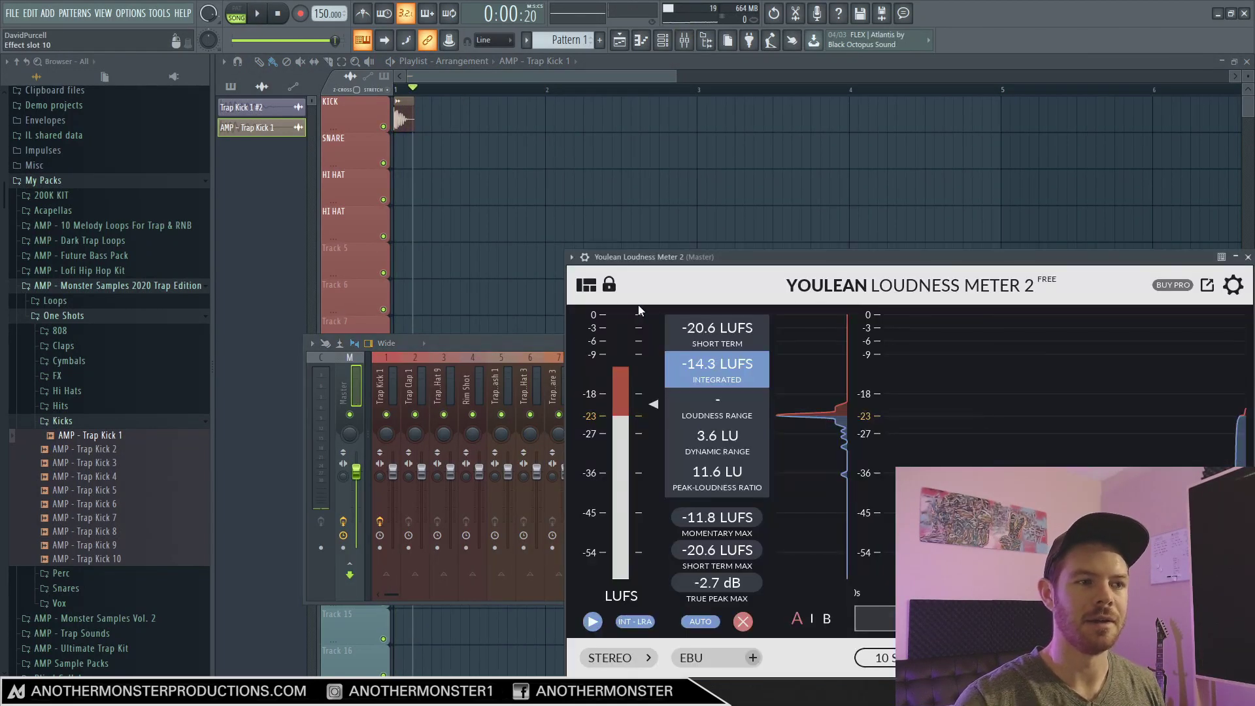
{"action": "key", "text": "space"}
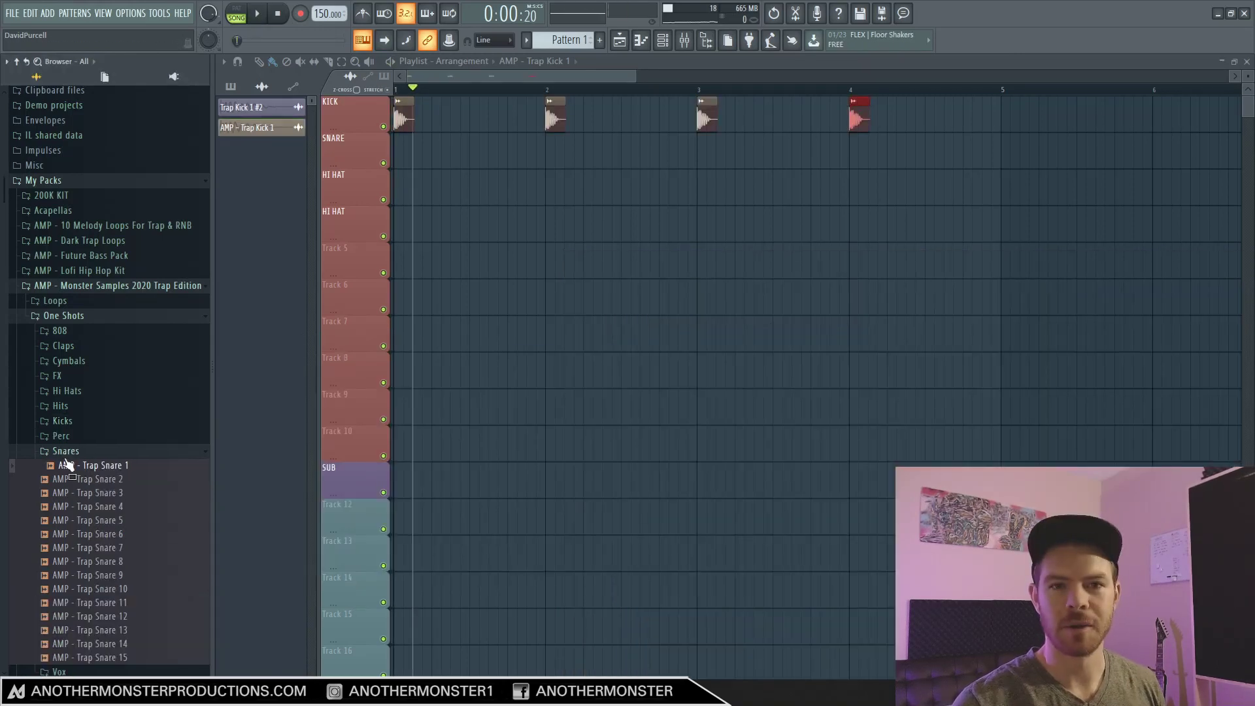
- Place AMP - Trap Snare 1 clips on the SNARE track and play the kick and snare
{"action": "left_click_drag", "start_coordinate": [68, 465], "coordinate": [492, 154]}
{"action": "left_click", "coordinate": [475, 139]}
{"action": "left_click", "coordinate": [497, 185]}
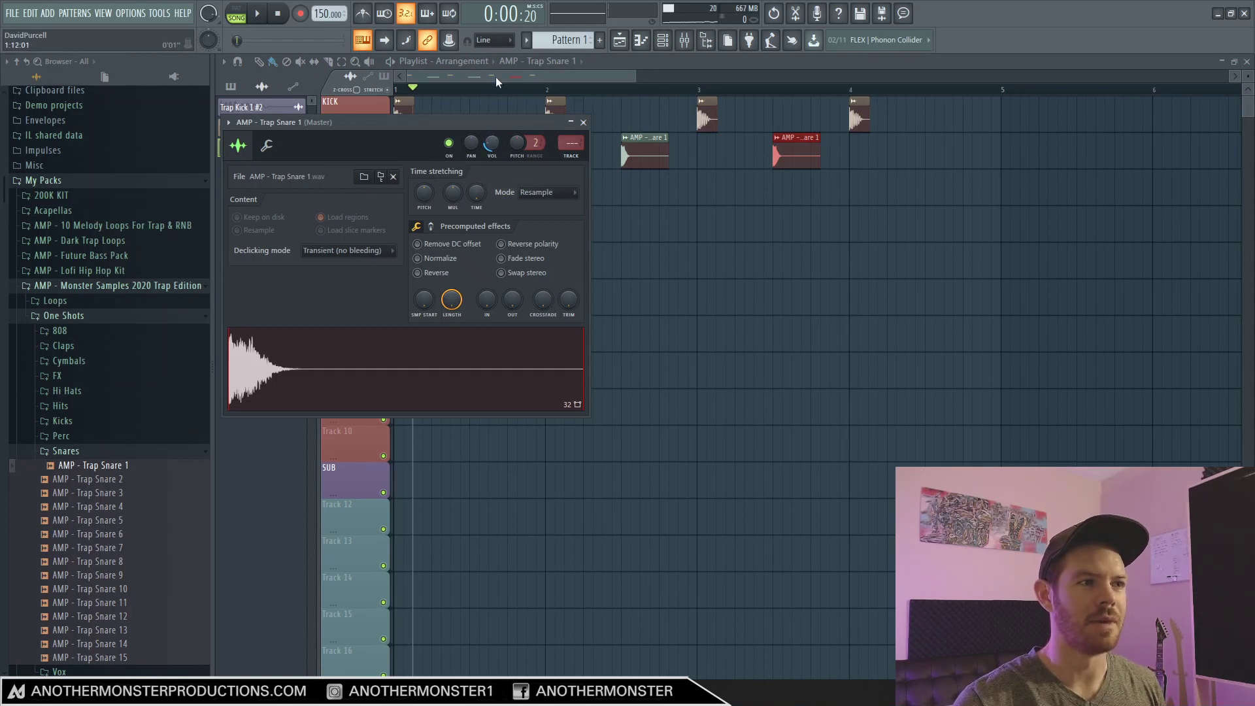
{"action": "key", "text": "Escape"}
{"action": "key", "text": "space"}
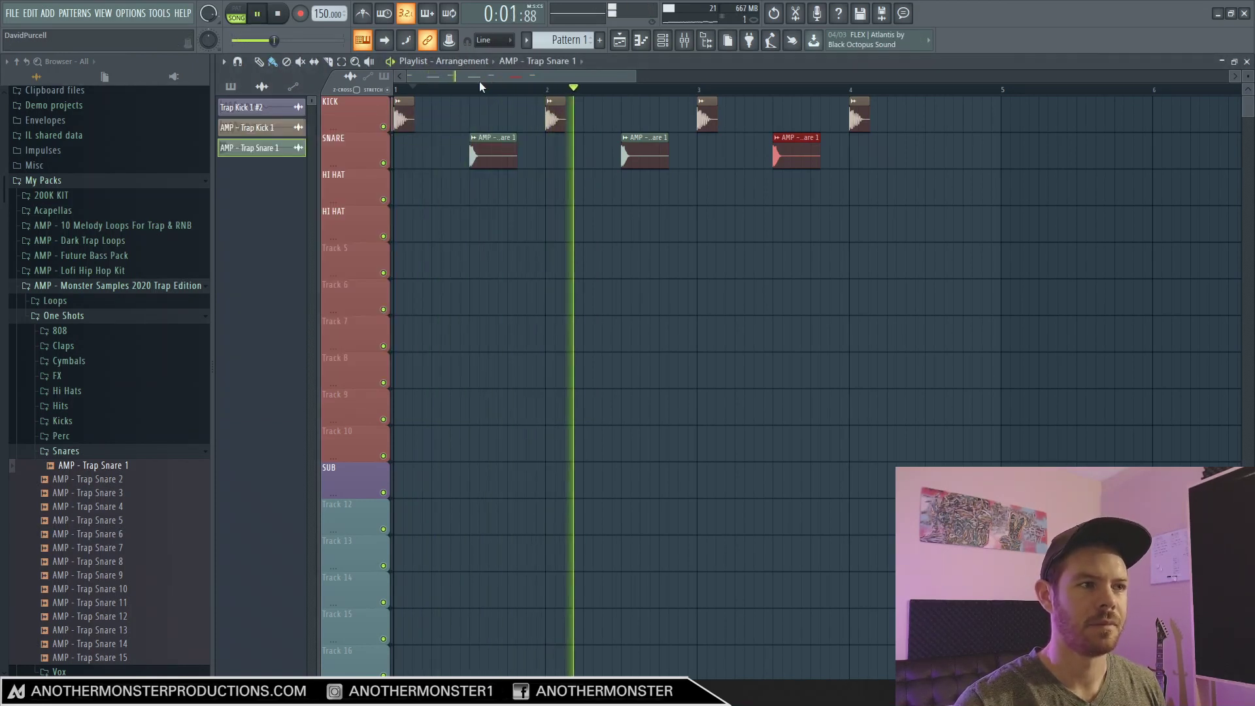
{"action": "key", "text": "space"}
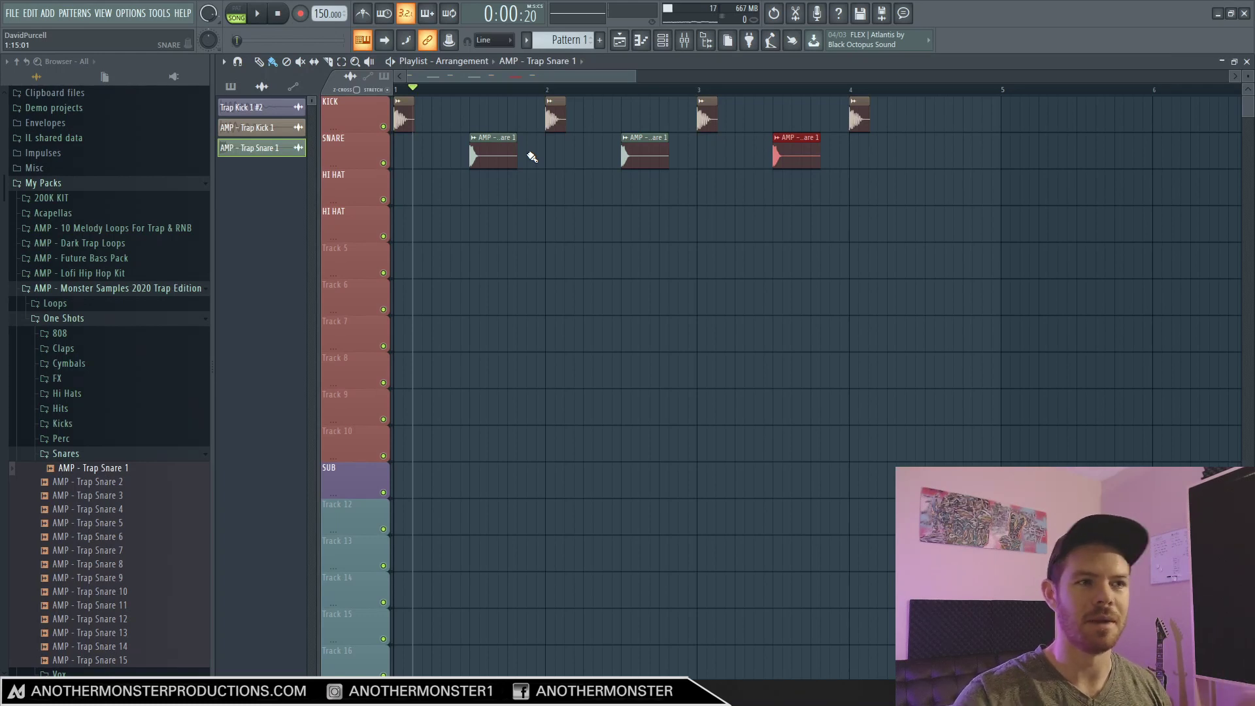
- Route Trap Kick 1 and Trap Snare 1 to their own mixer tracks, 13 and 14
{"action": "left_click", "coordinate": [398, 101]}
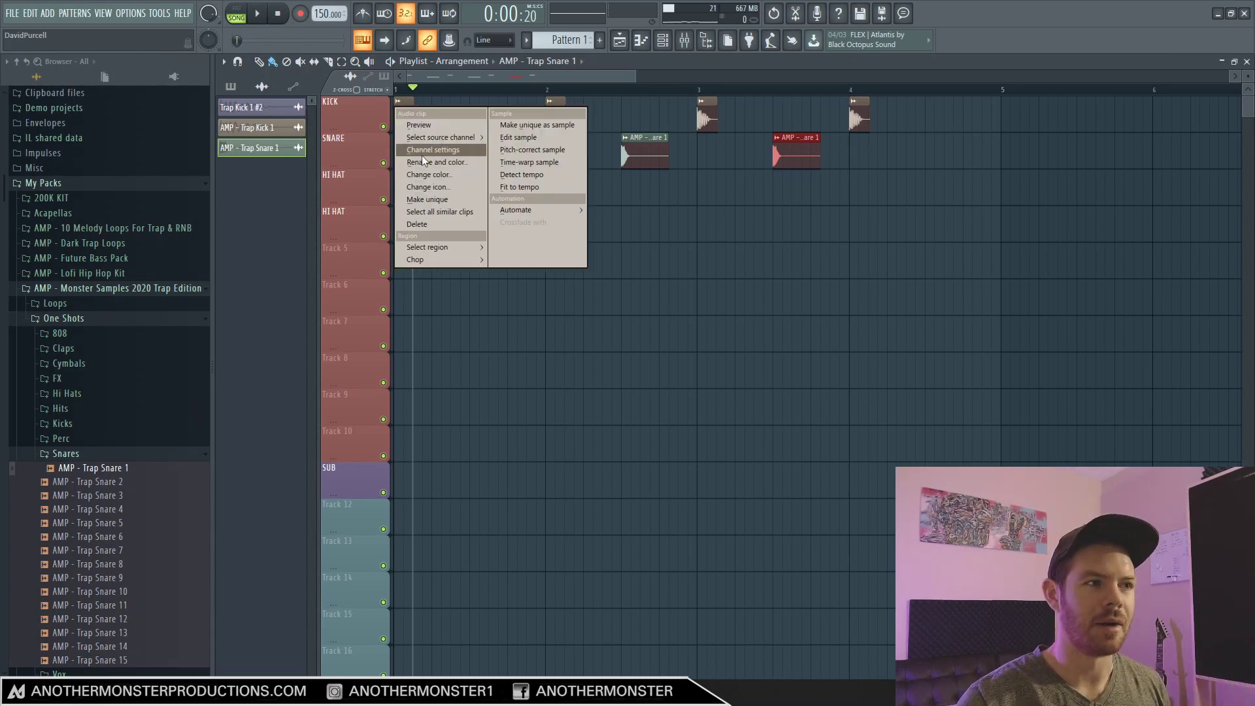
{"action": "left_click", "coordinate": [423, 151]}
{"action": "key", "text": "F9"}
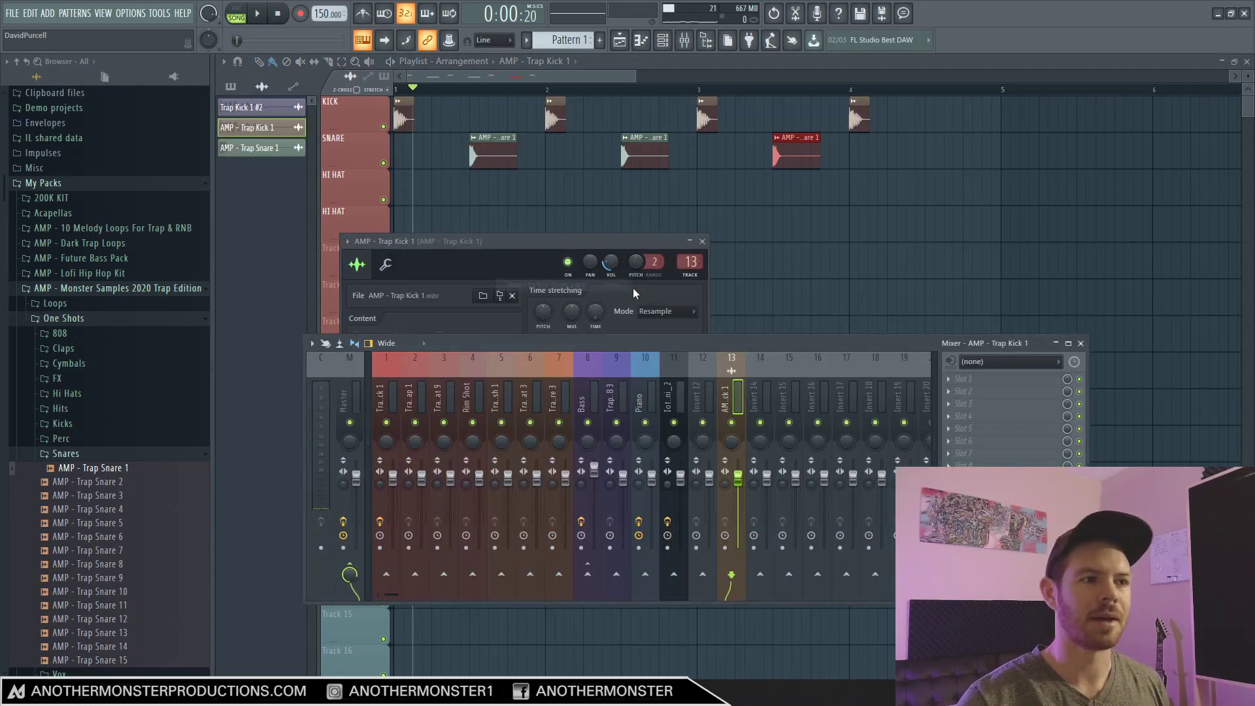
{"action": "left_click", "coordinate": [481, 137]}
{"action": "left_click", "coordinate": [507, 188]}
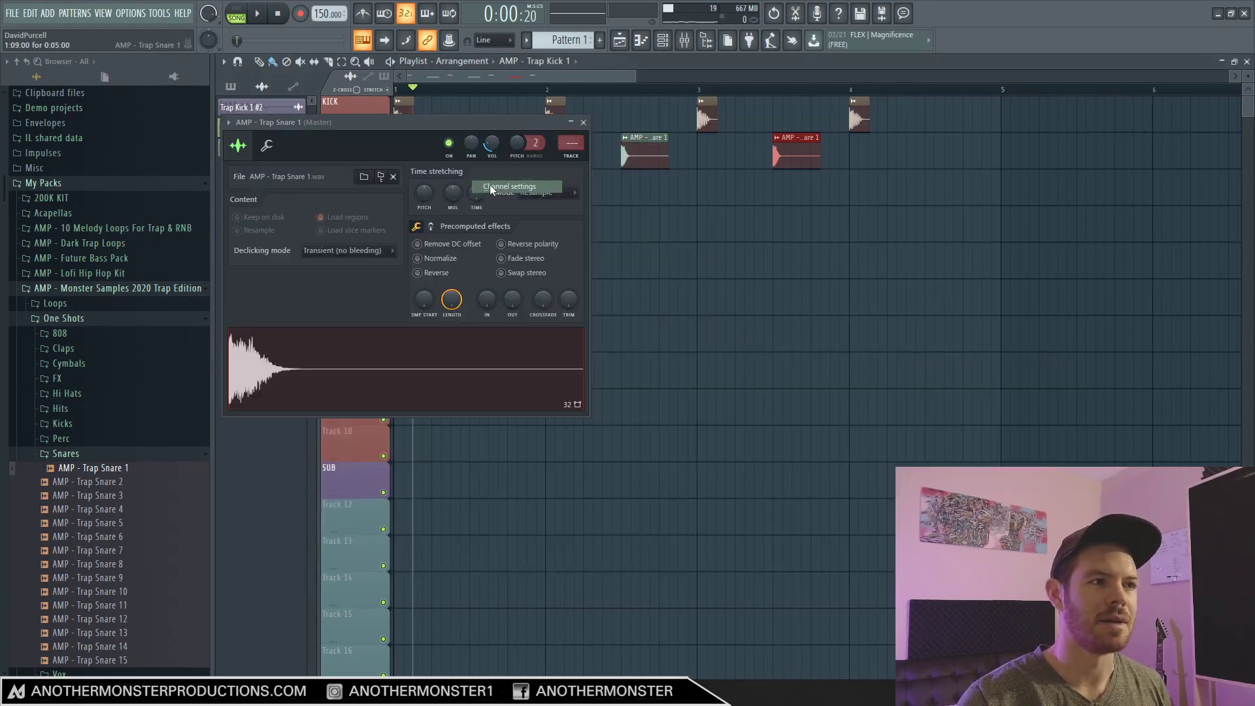
{"action": "left_click", "coordinate": [229, 123]}
{"action": "left_click", "coordinate": [444, 165]}
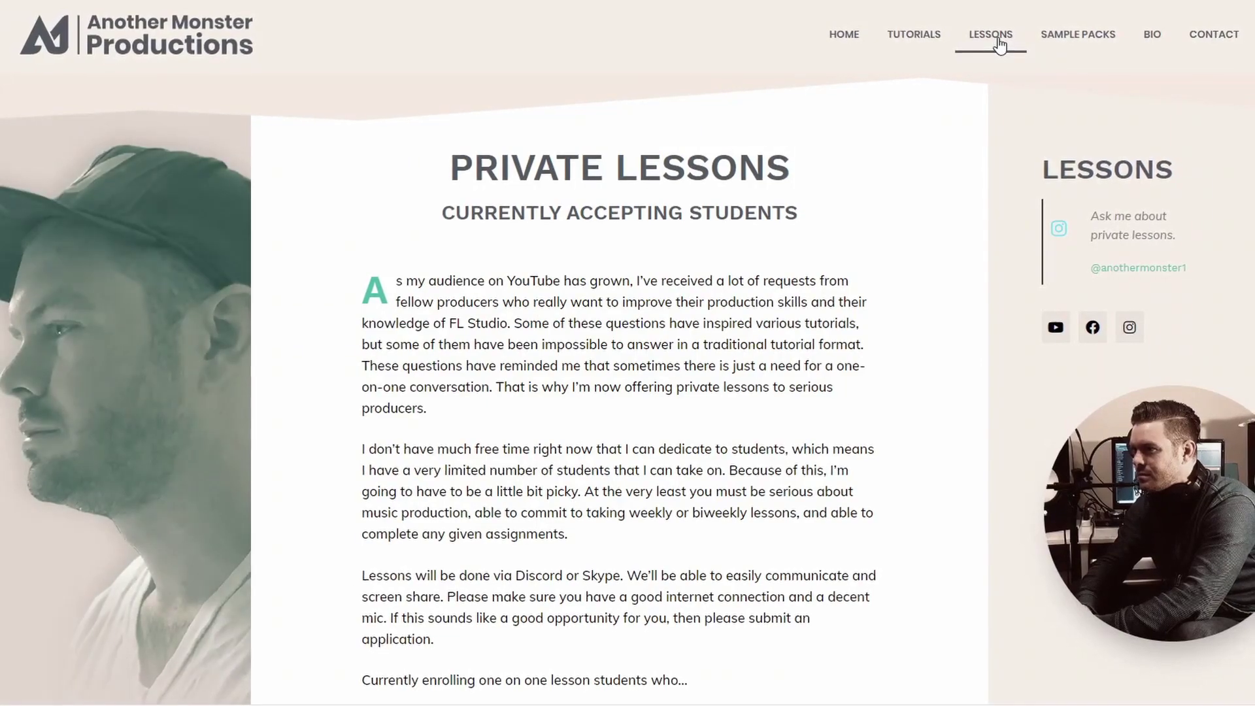
{"action": "scroll", "coordinate": [918, 246], "scroll_direction": "down", "scroll_amount": 1}
{"action": "scroll", "coordinate": [915, 247], "scroll_direction": "down", "scroll_amount": 8}
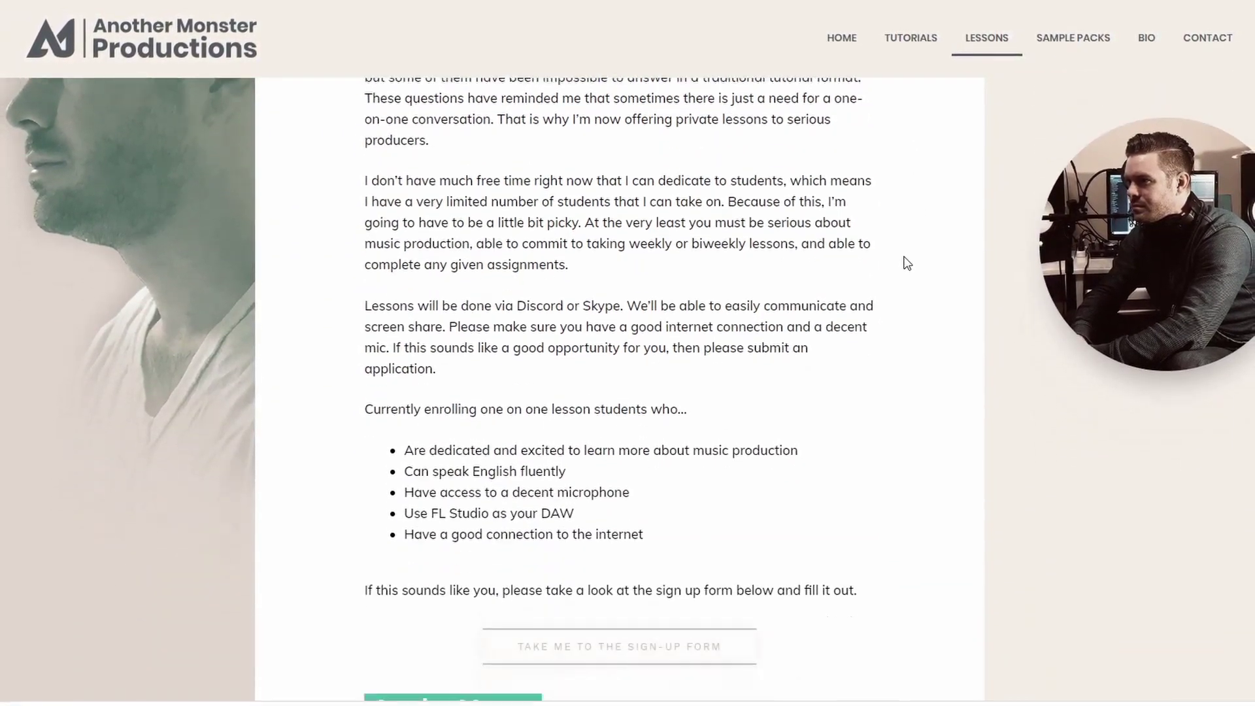
{"action": "scroll", "coordinate": [908, 355], "scroll_direction": "up", "scroll_amount": 10}
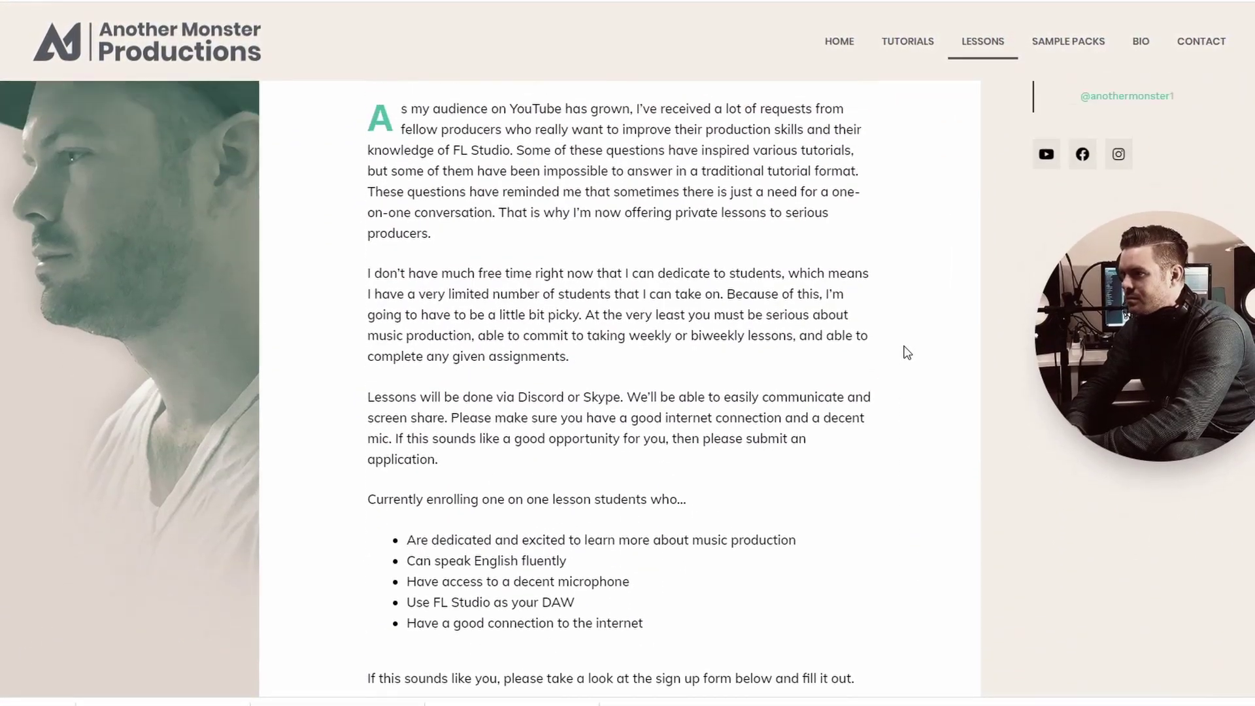